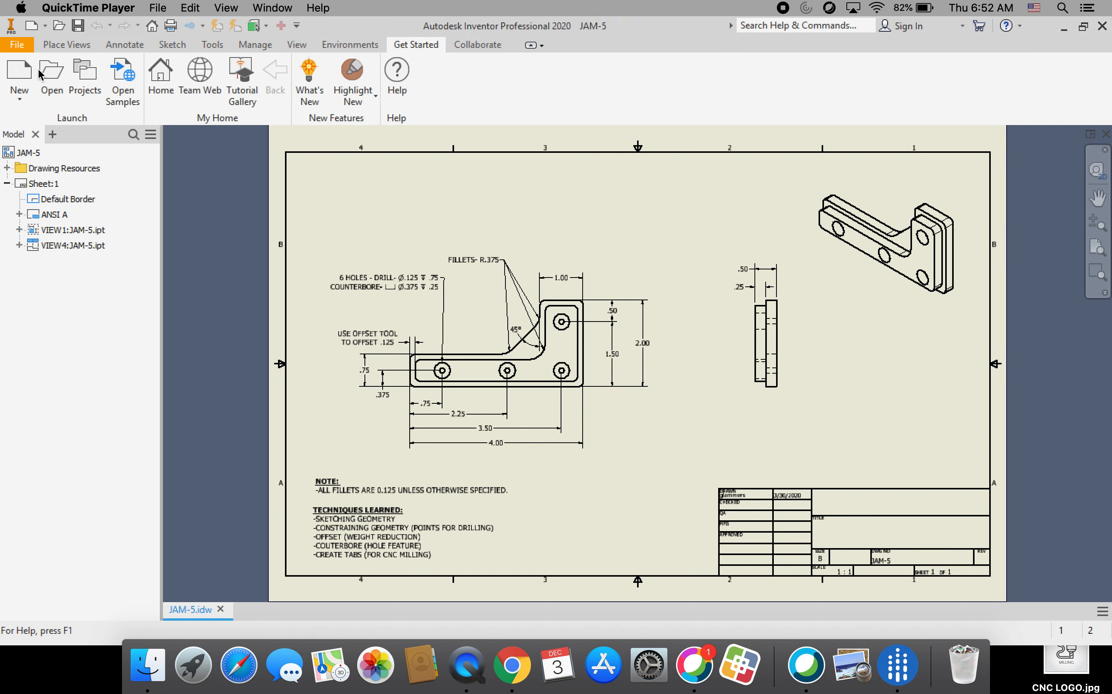
- Open the part file JAM-5 25 from the 5-JAM folder
{"action": "left_click", "coordinate": [50, 81]}
{"action": "left_click", "coordinate": [51, 81]}
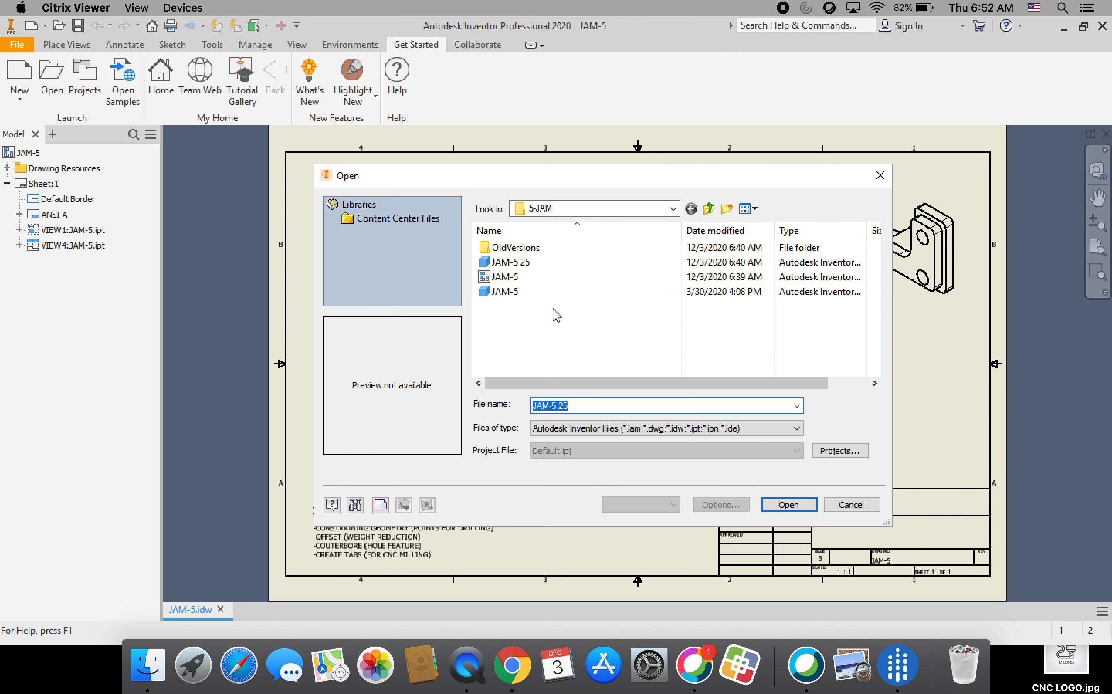
{"action": "left_click", "coordinate": [525, 268]}
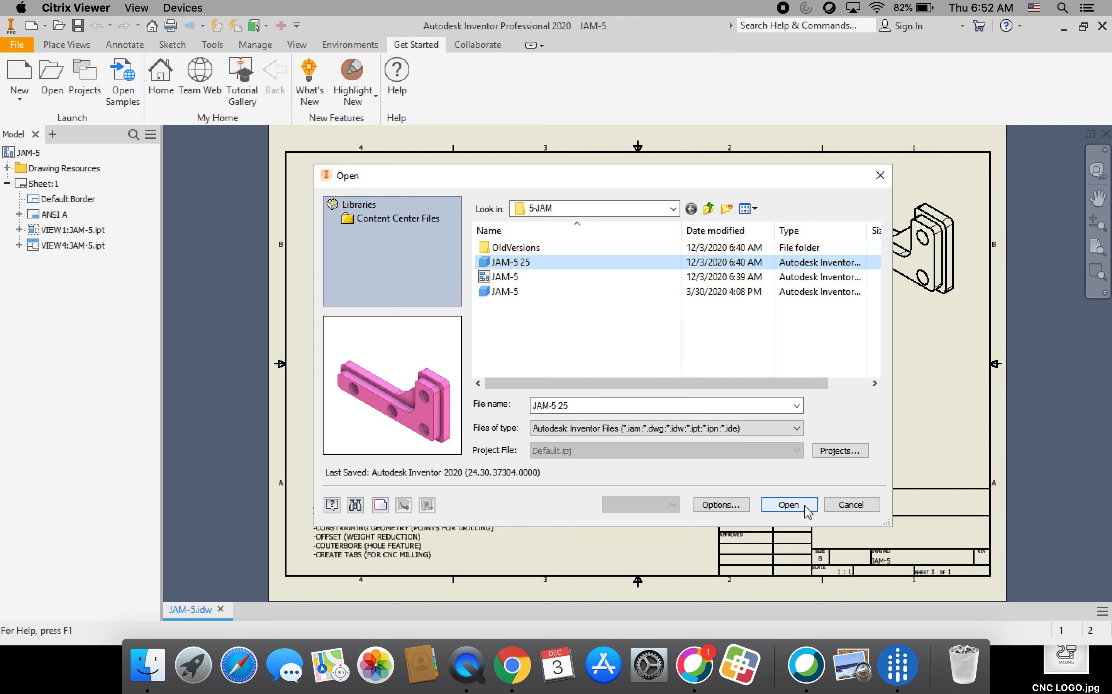
{"action": "left_click", "coordinate": [789, 505]}
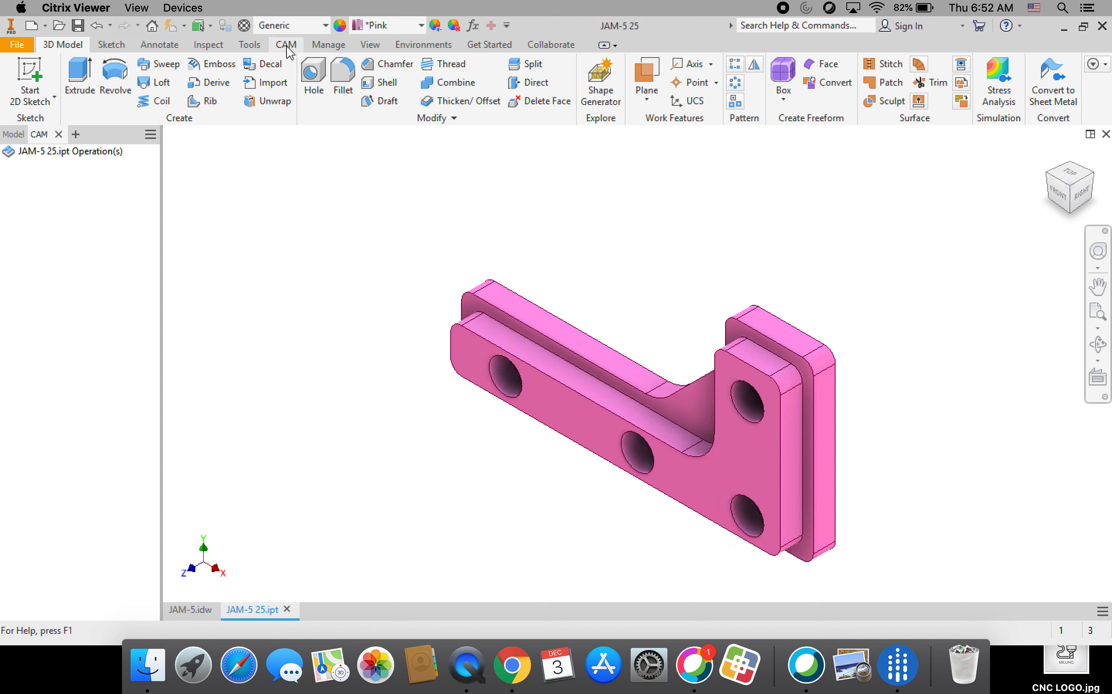
- Create a CAM milling setup with its origin at the lower-left corner of the stock box's front face
{"action": "left_click", "coordinate": [282, 44]}
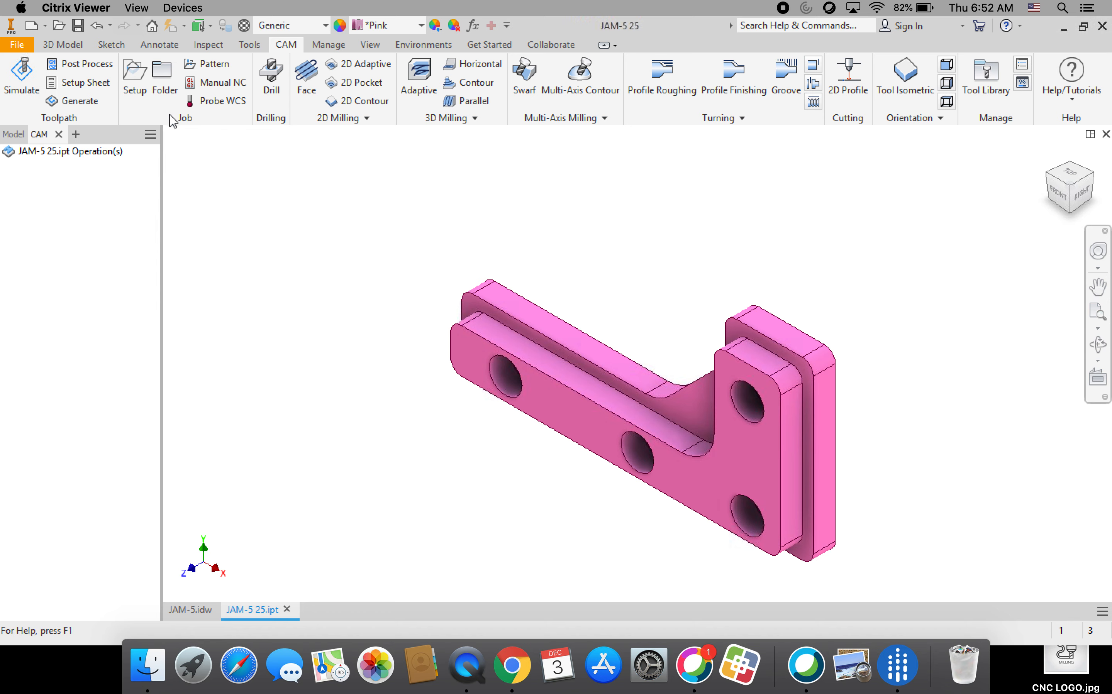
{"action": "left_click", "coordinate": [131, 78]}
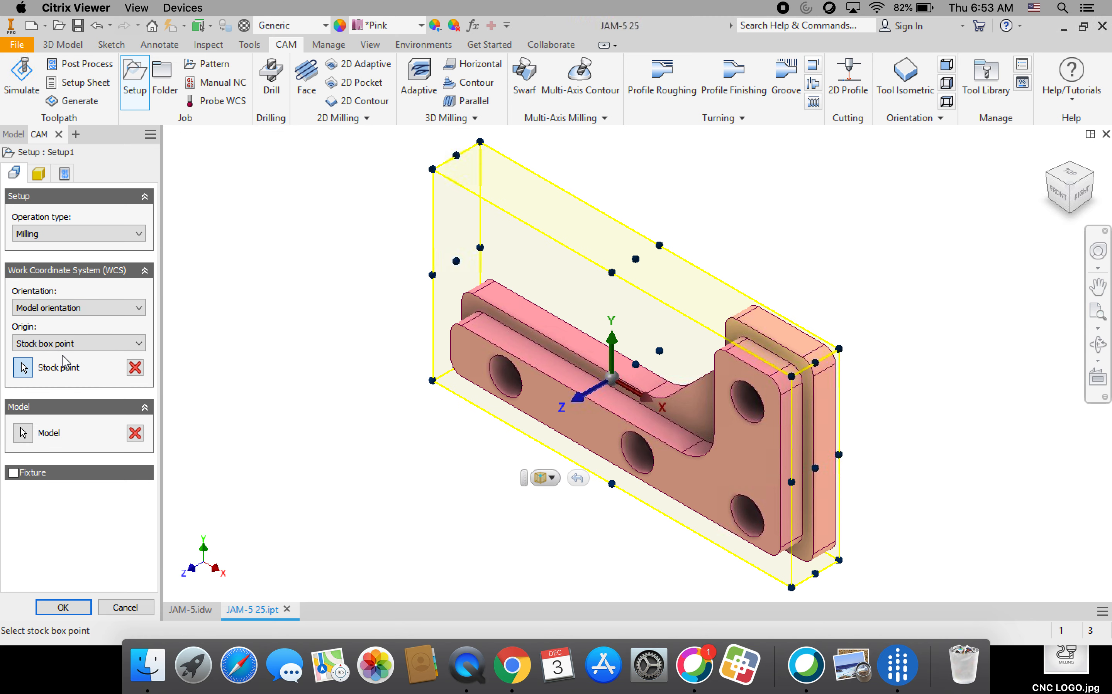
{"action": "left_click", "coordinate": [432, 380]}
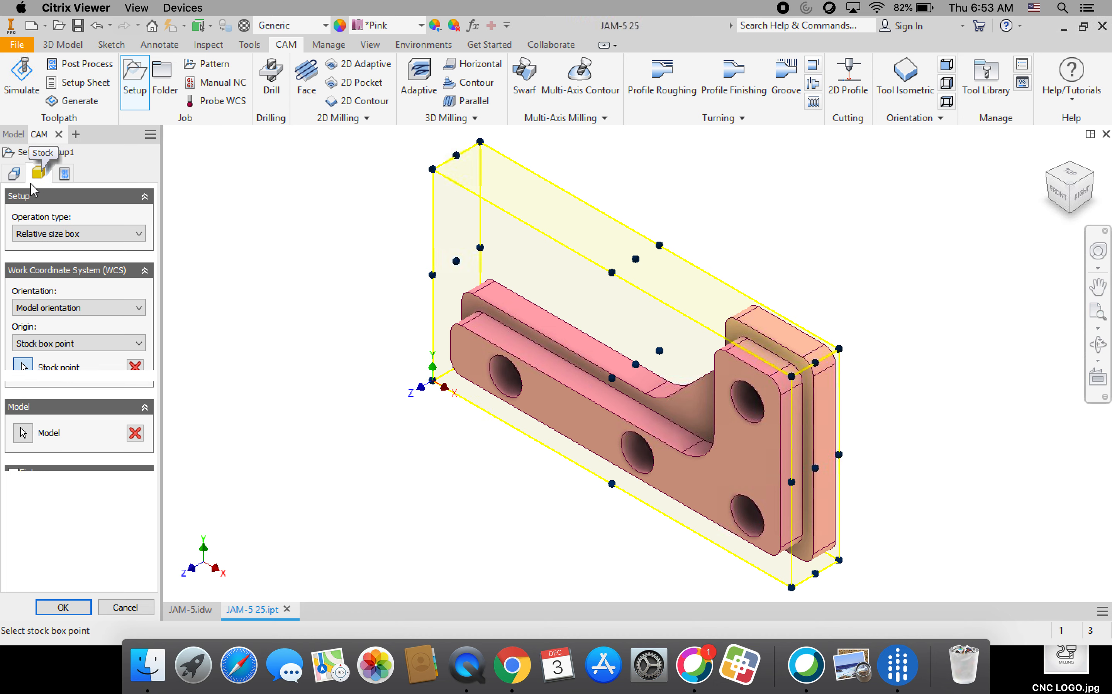
- Set the setup's stock side offset to 0.5 in and top offset to 0 in
{"action": "left_click", "coordinate": [38, 173]}
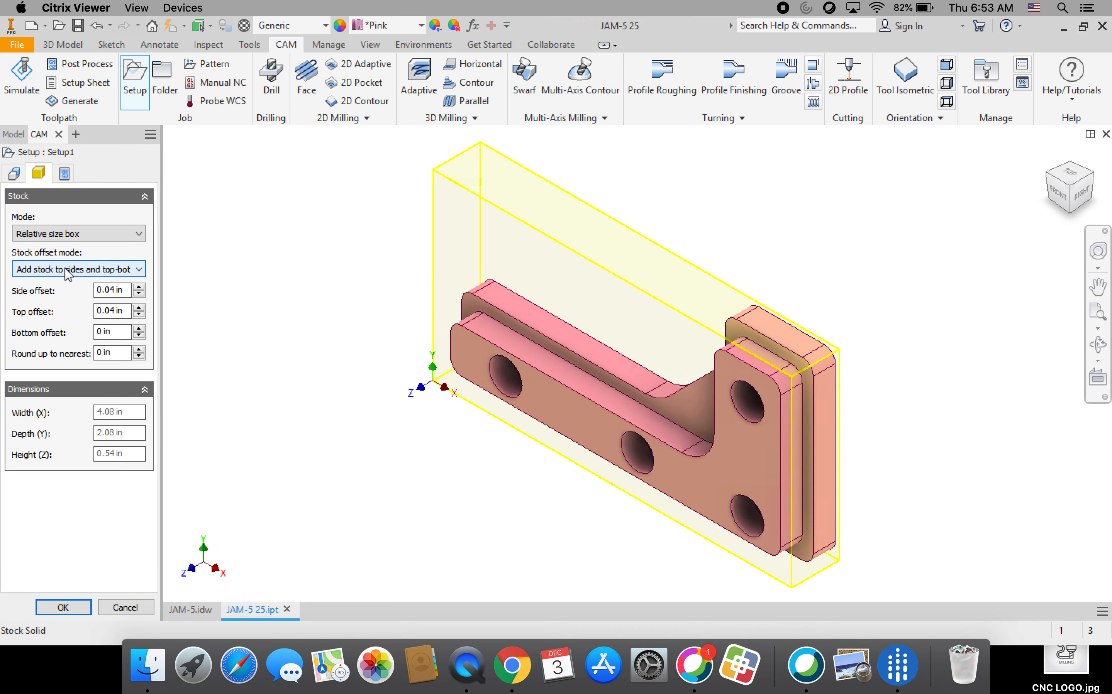
{"action": "mouse_move", "coordinate": [67, 277]}
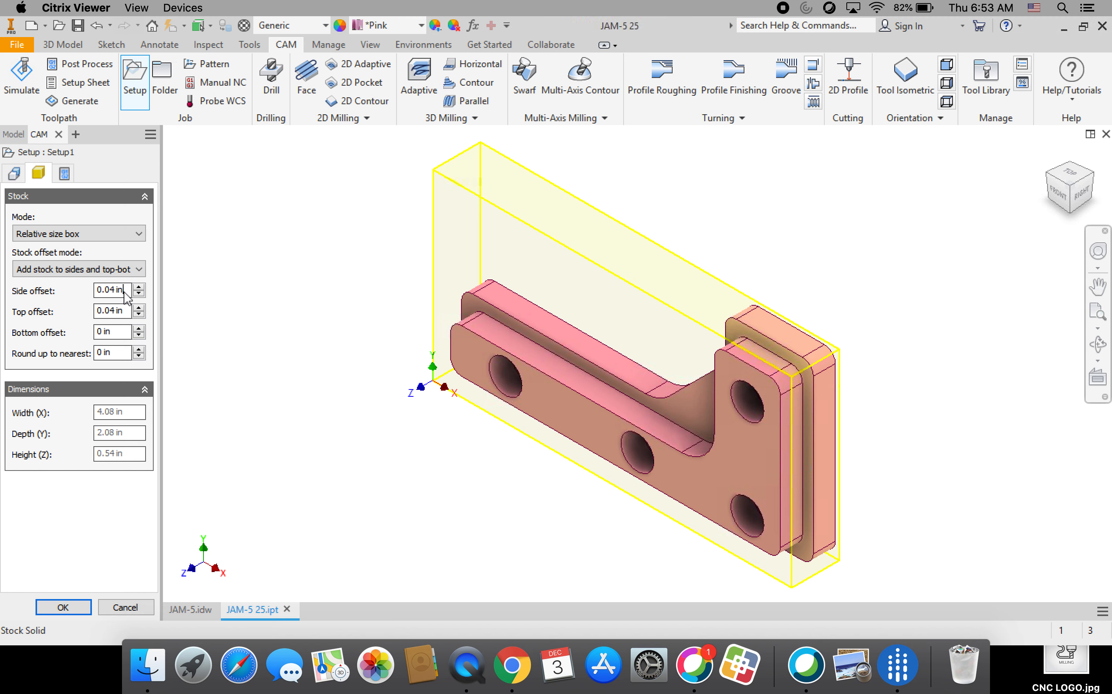
{"action": "left_click_drag", "start_coordinate": [127, 298], "coordinate": [97, 298]}
{"action": "type", "text": ".5"}
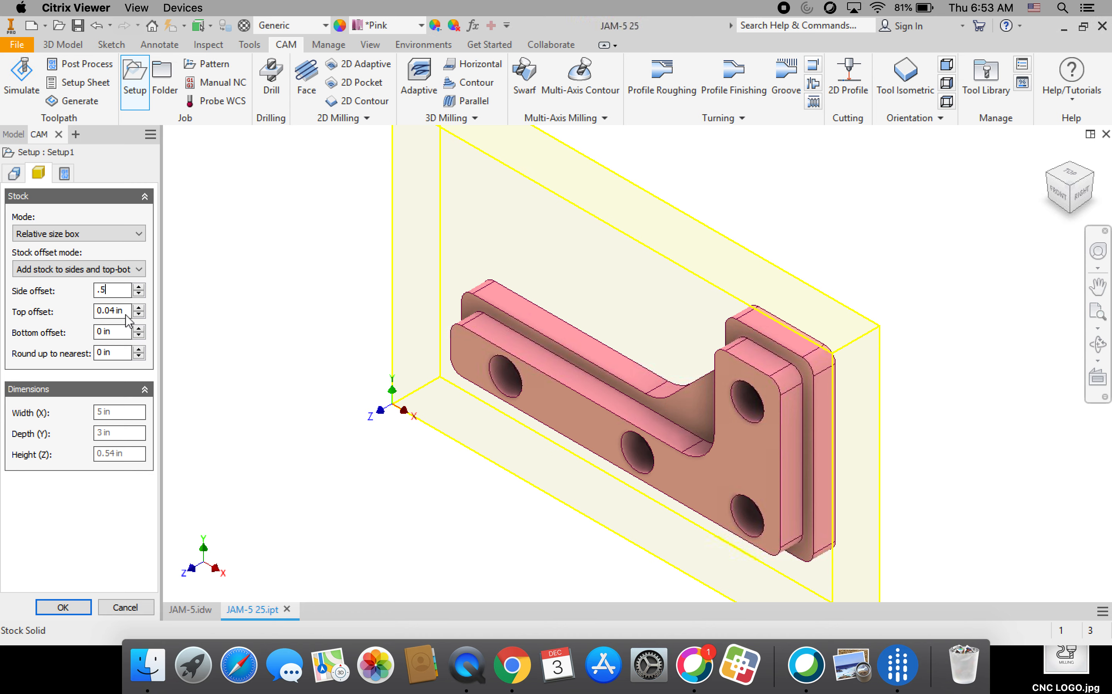
{"action": "key", "text": "Tab"}
{"action": "type", "text": "0"}
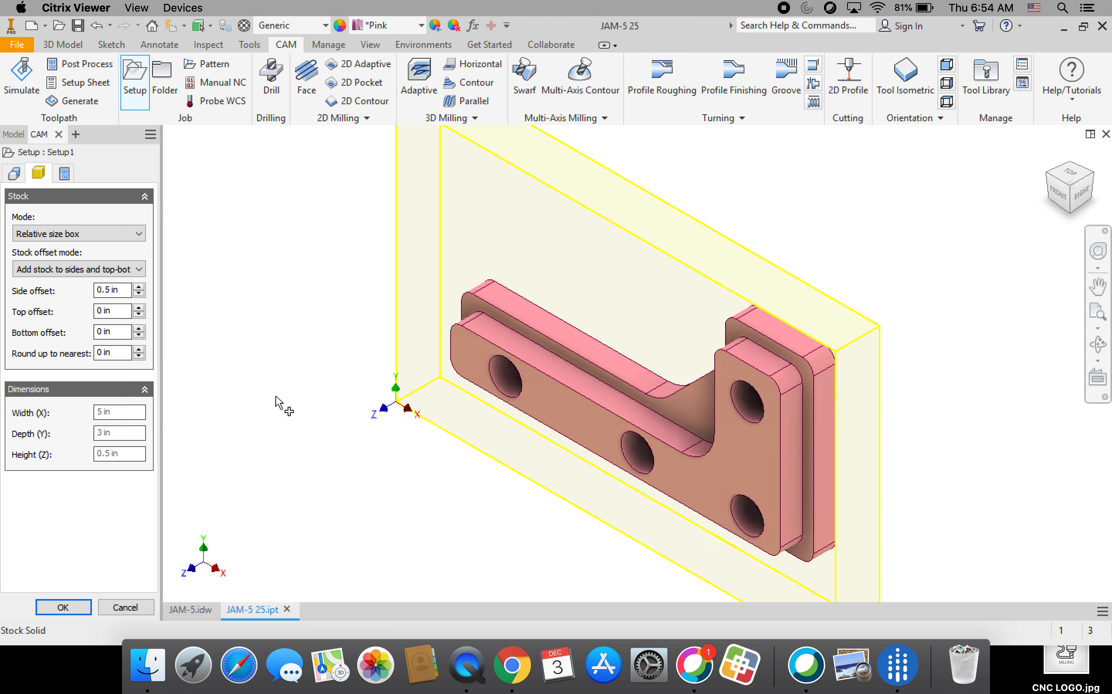
- Name the setup's program with the student's surname followed by 5-JAM, and accept the setup
{"action": "left_click", "coordinate": [71, 181]}
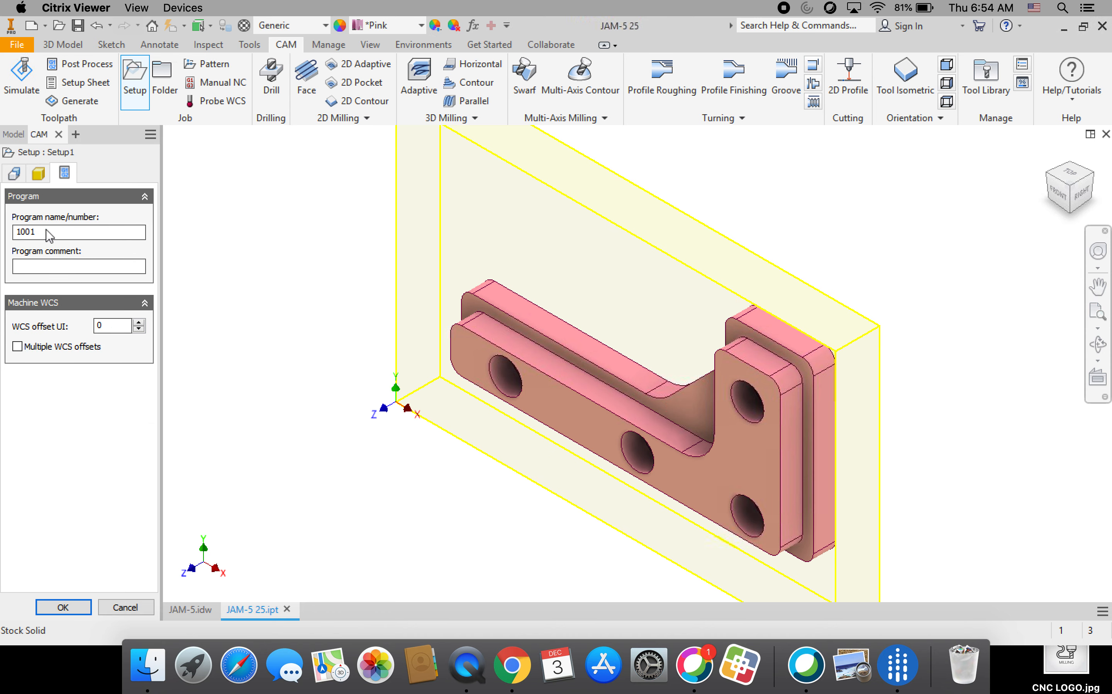
{"action": "left_click_drag", "start_coordinate": [49, 237], "coordinate": [3, 236]}
{"action": "type", "text": "Lammers 5-JAM"}
{"action": "type", "text": "a"}
{"action": "left_click", "coordinate": [74, 609]}
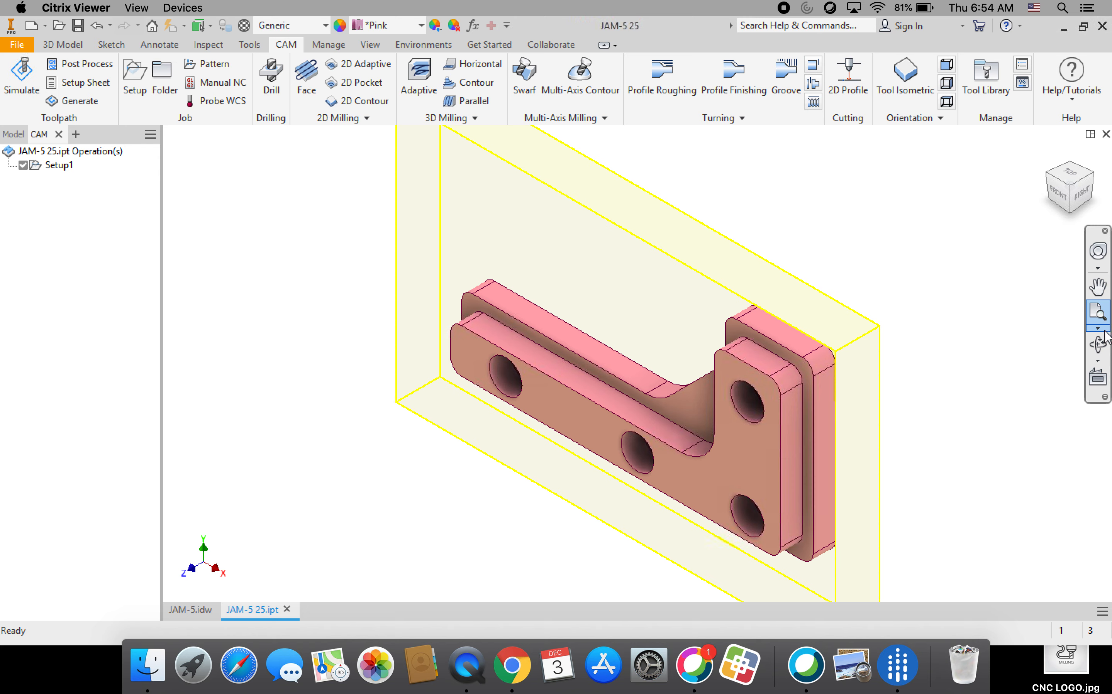
- Start a 2D Pocket operation using the #1 1/8" flat end mill from the Butler MS Tool Library
{"action": "left_click", "coordinate": [1097, 350]}
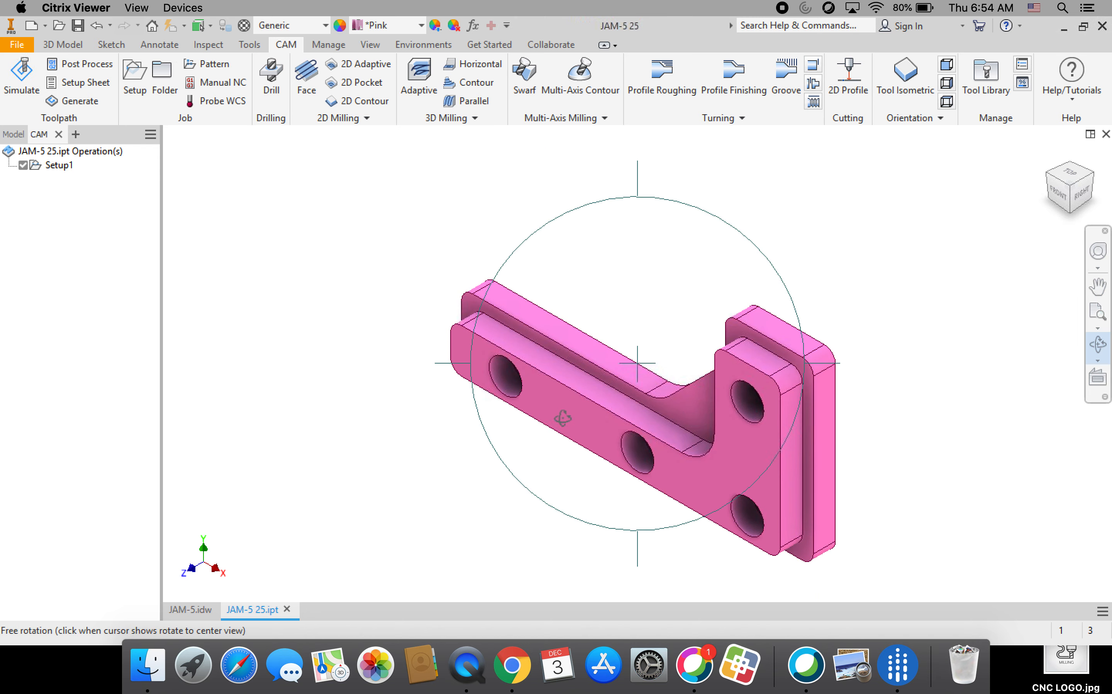
{"action": "left_click_drag", "start_coordinate": [563, 418], "coordinate": [603, 376]}
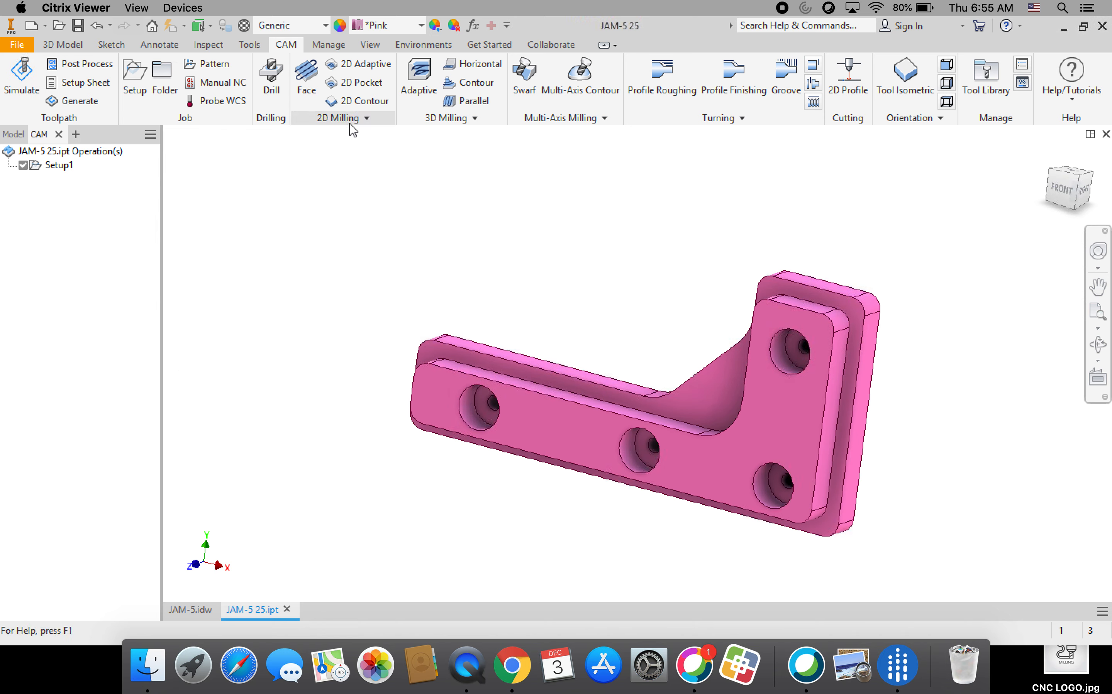
{"action": "left_click", "coordinate": [363, 88]}
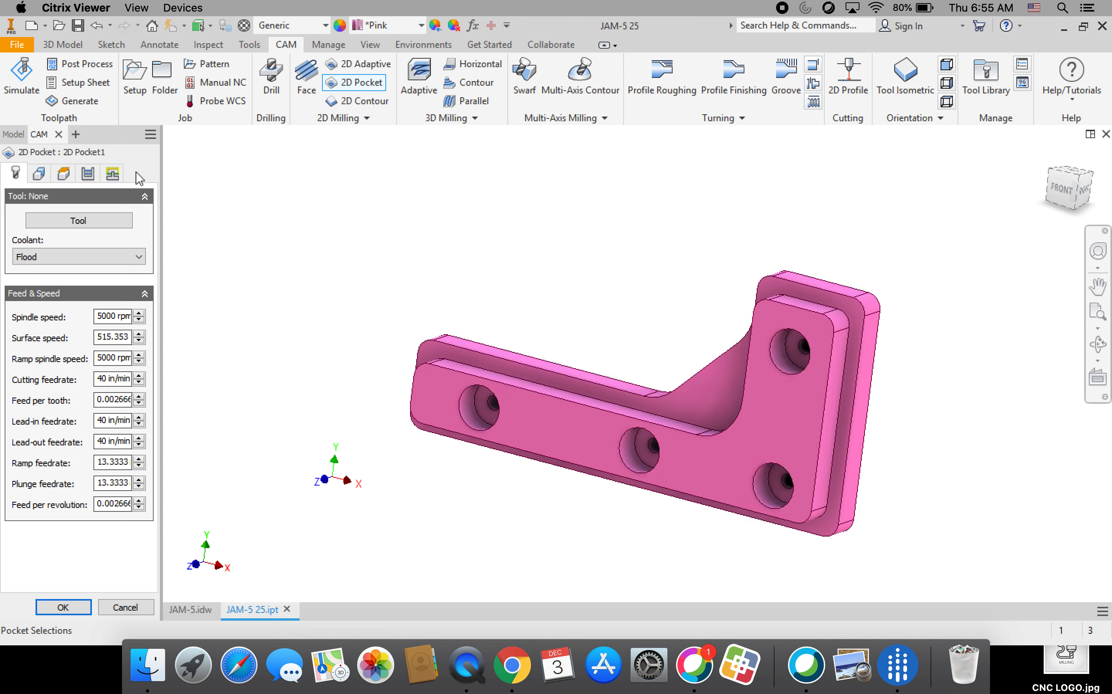
{"action": "left_click", "coordinate": [104, 223]}
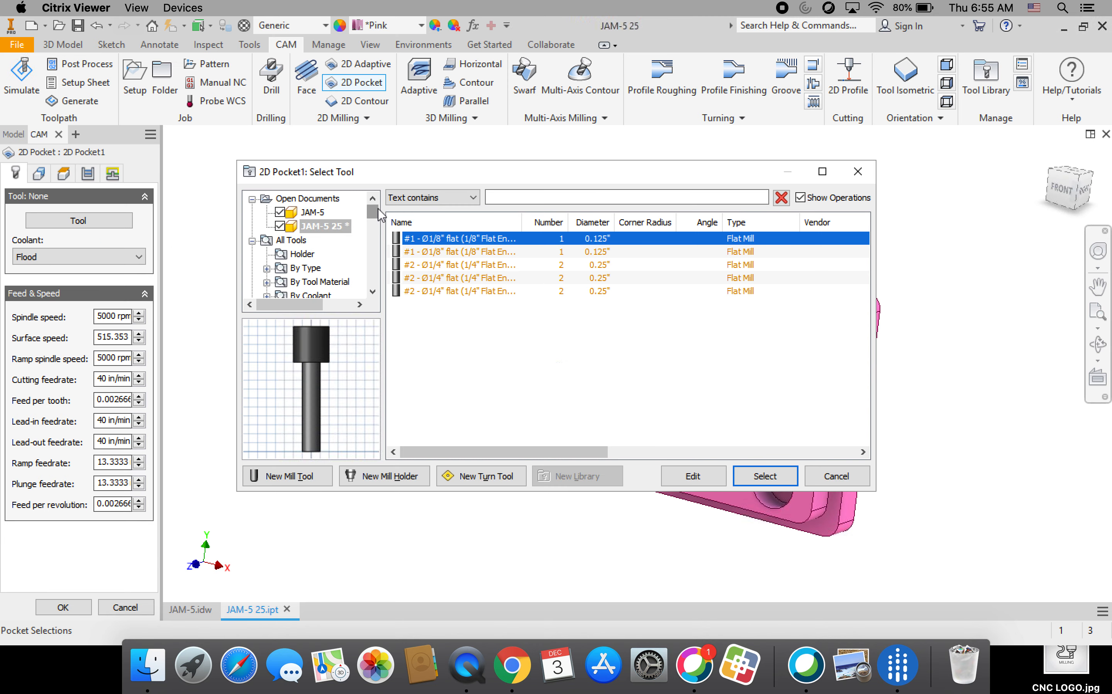
{"action": "left_click_drag", "start_coordinate": [374, 211], "coordinate": [373, 303]}
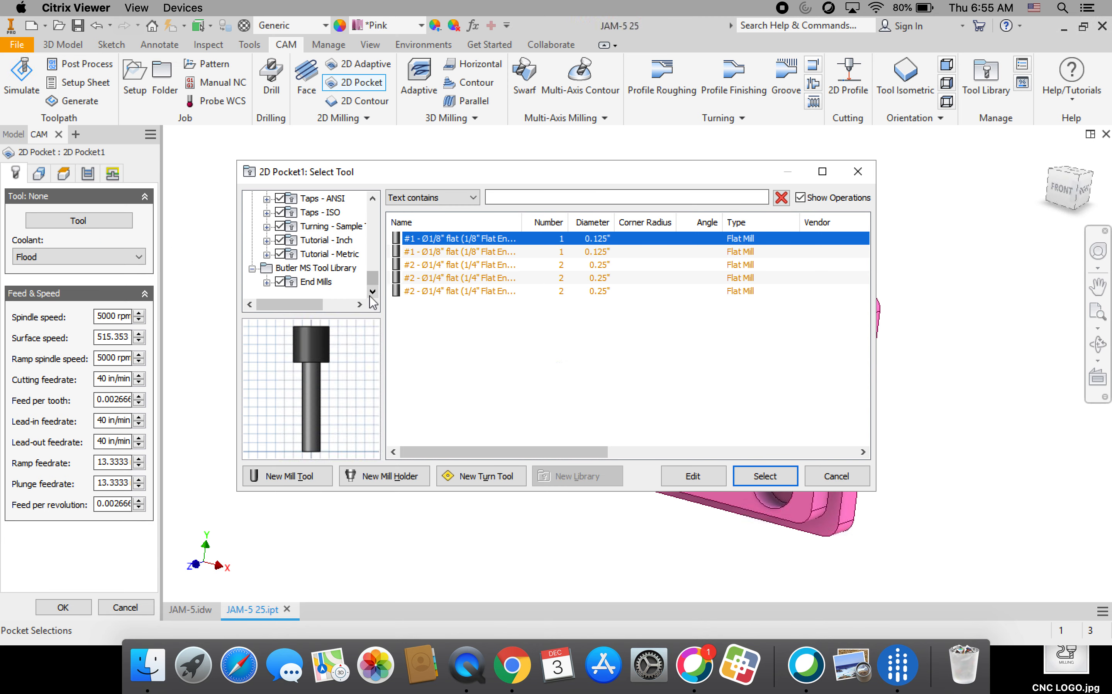
{"action": "left_click", "coordinate": [314, 271]}
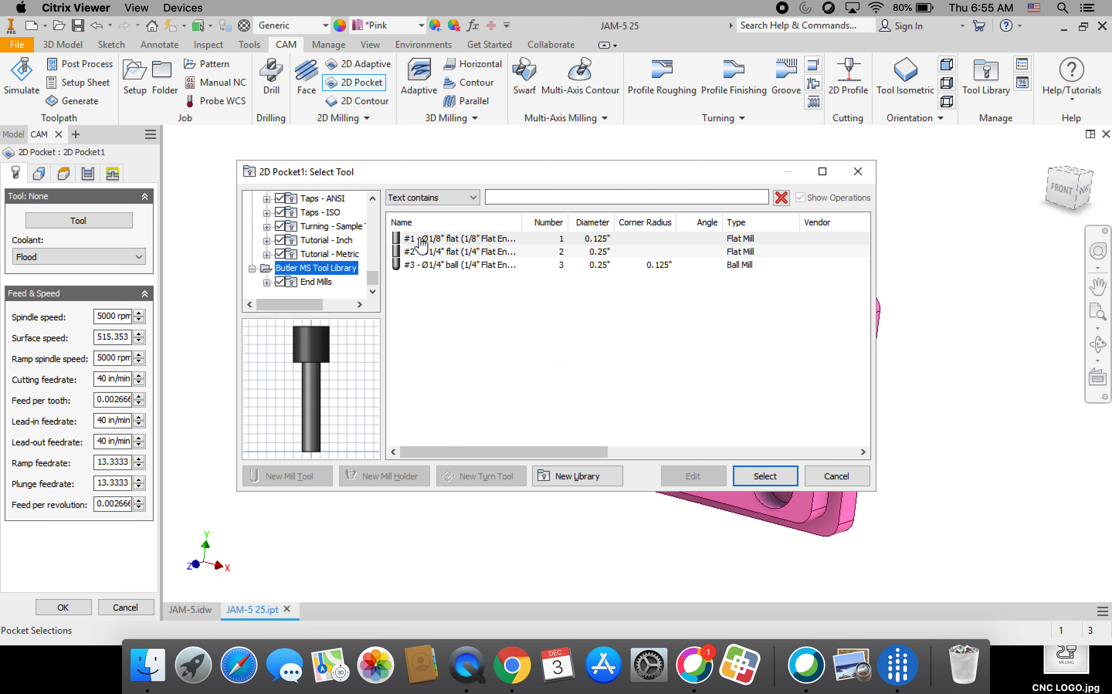
{"action": "left_click", "coordinate": [435, 239]}
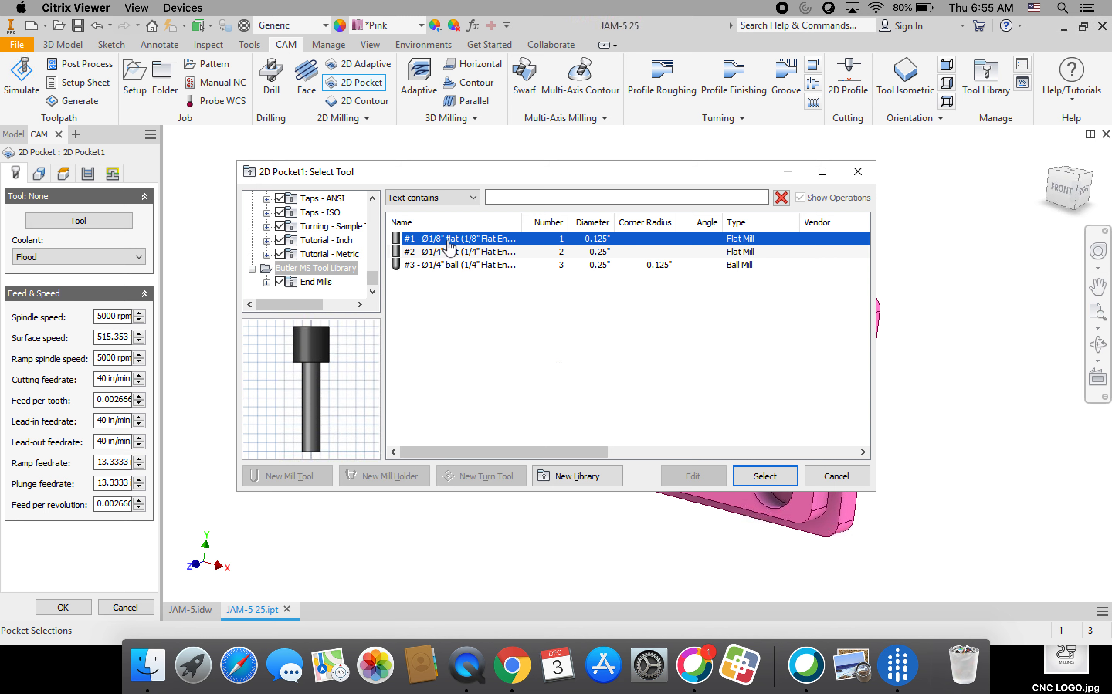
{"action": "left_click", "coordinate": [782, 480]}
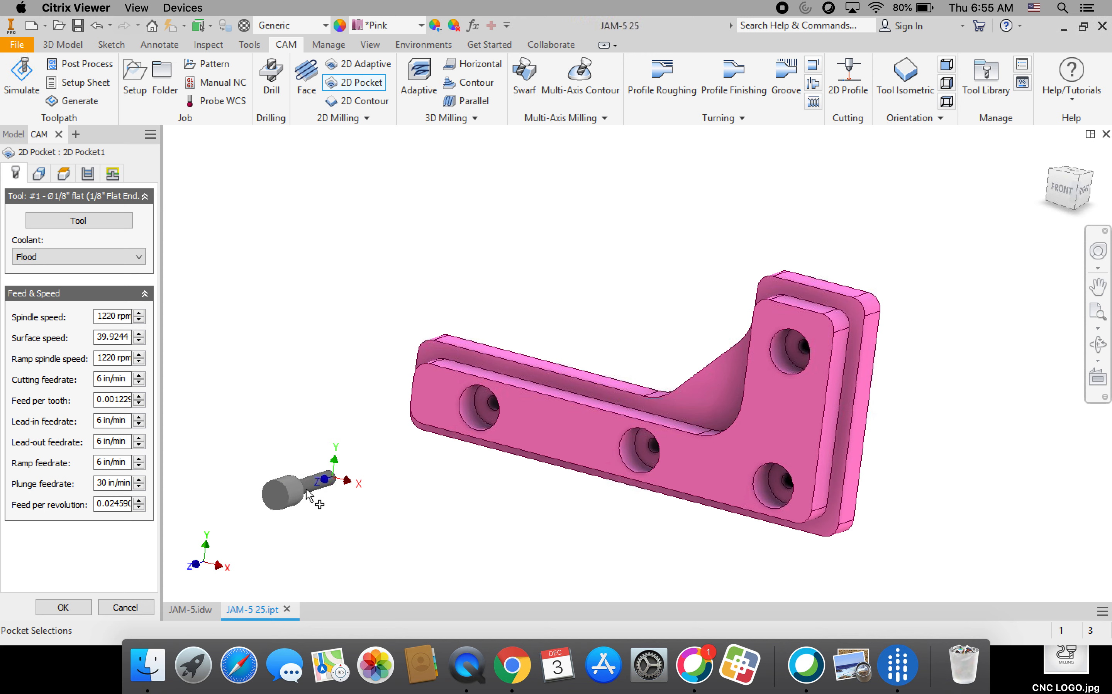
- Select the four counterbore floors and the recessed ledge around the raised profile as the pocket geometry
{"action": "left_click", "coordinate": [38, 176]}
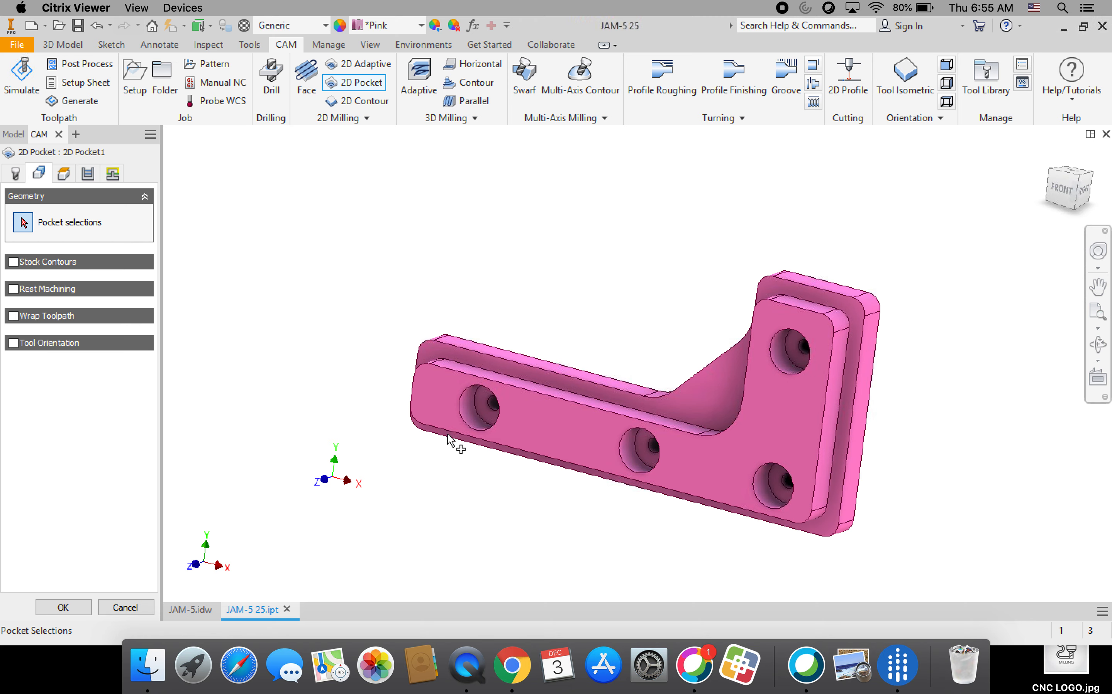
{"action": "left_click", "coordinate": [481, 408]}
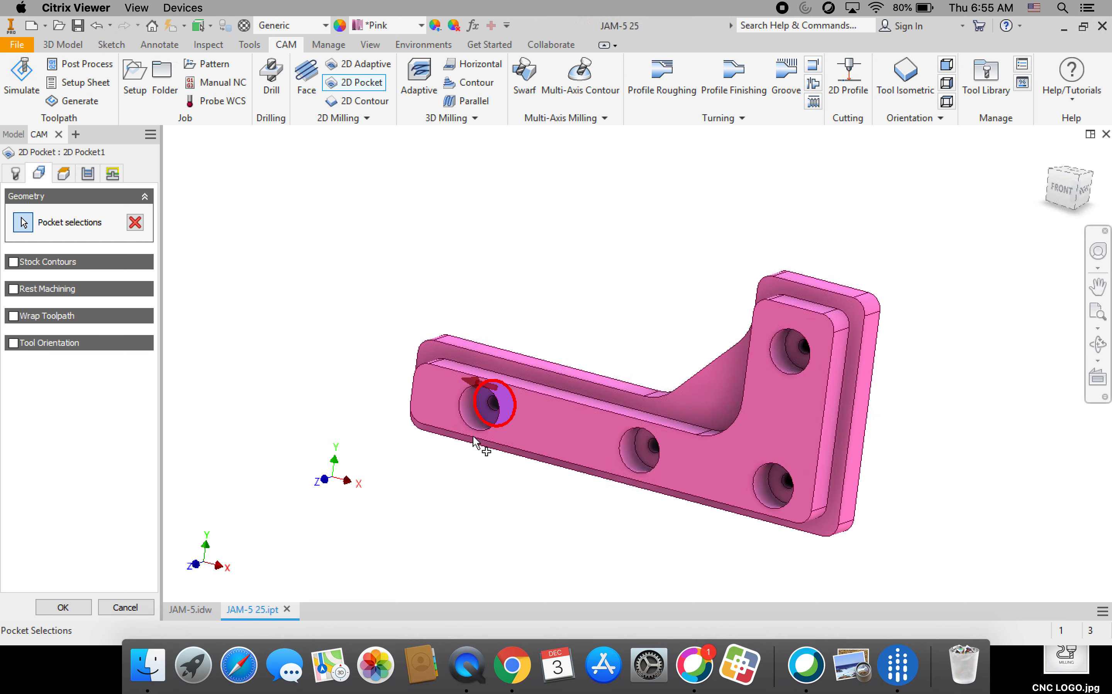
{"action": "left_click", "coordinate": [641, 445]}
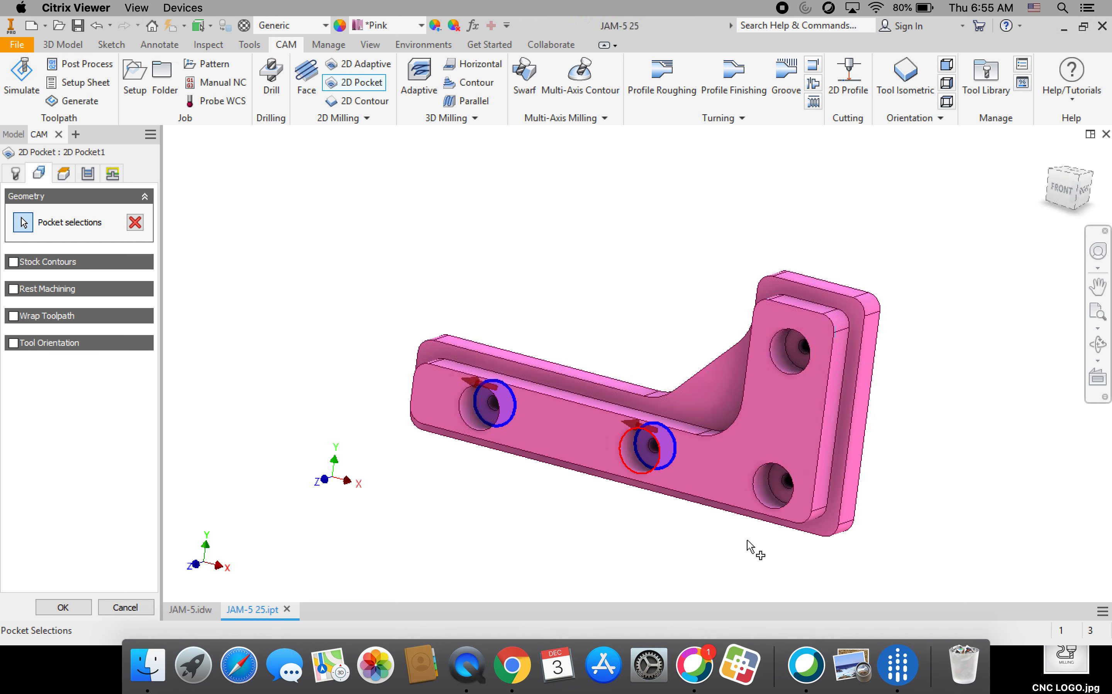
{"action": "left_click", "coordinate": [776, 487]}
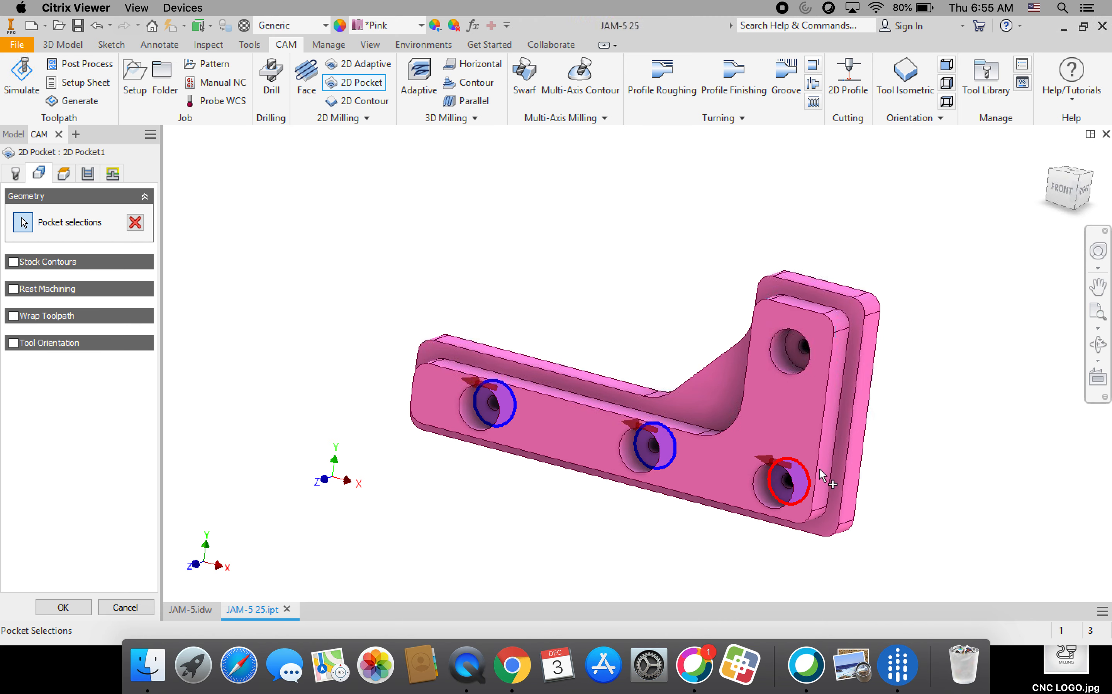
{"action": "left_click", "coordinate": [798, 355]}
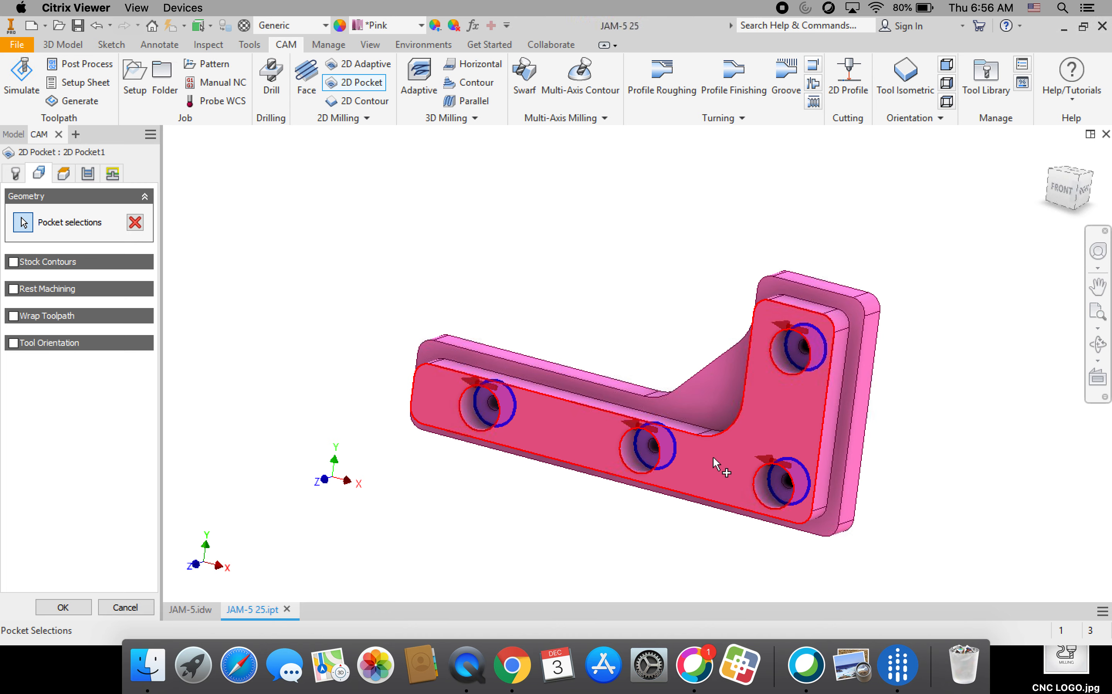
{"action": "left_click", "coordinate": [719, 376]}
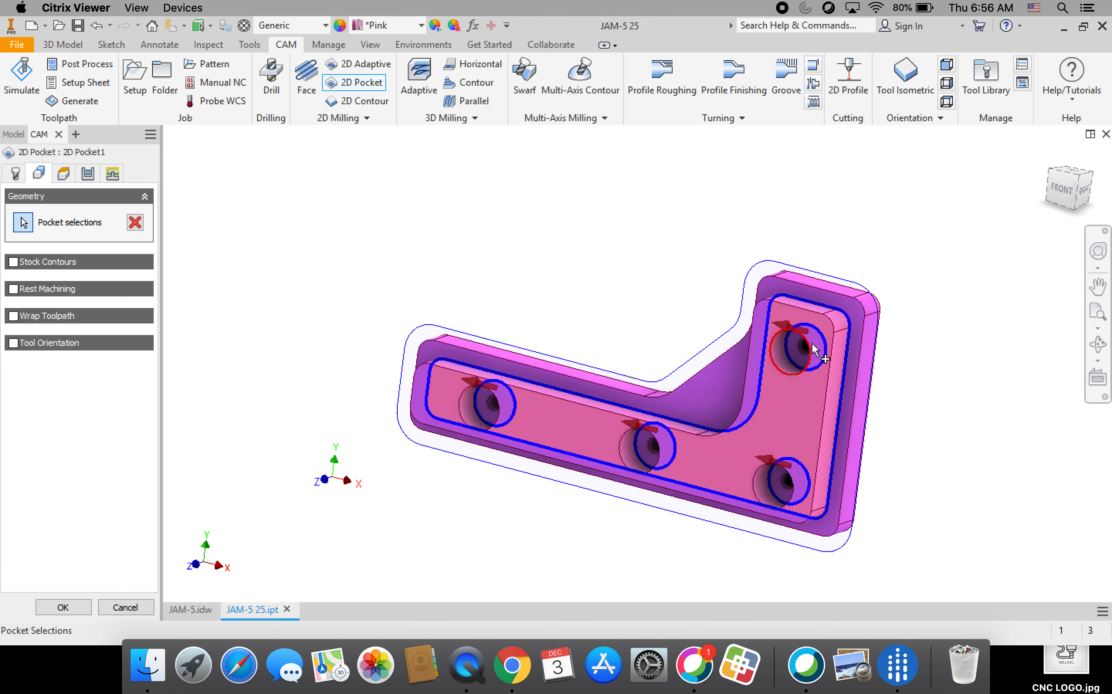
{"action": "left_click", "coordinate": [692, 405]}
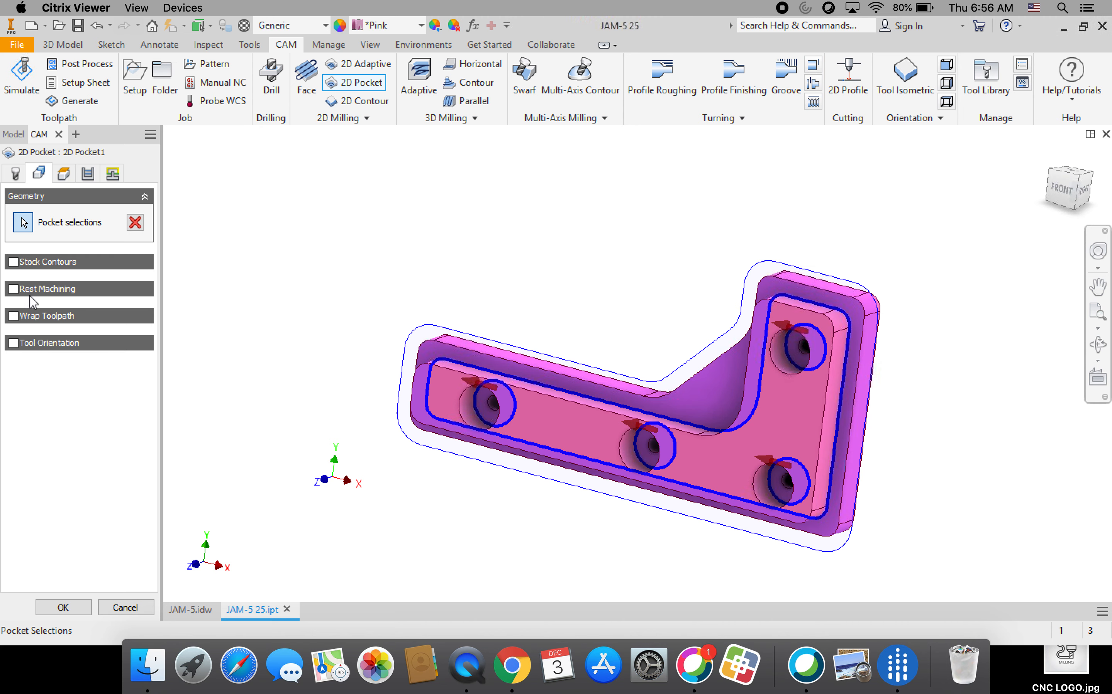
- Reference the pocket's clearance and feed heights to Stock top, with a clearance height offset of 0.2 in
{"action": "left_click", "coordinate": [67, 178]}
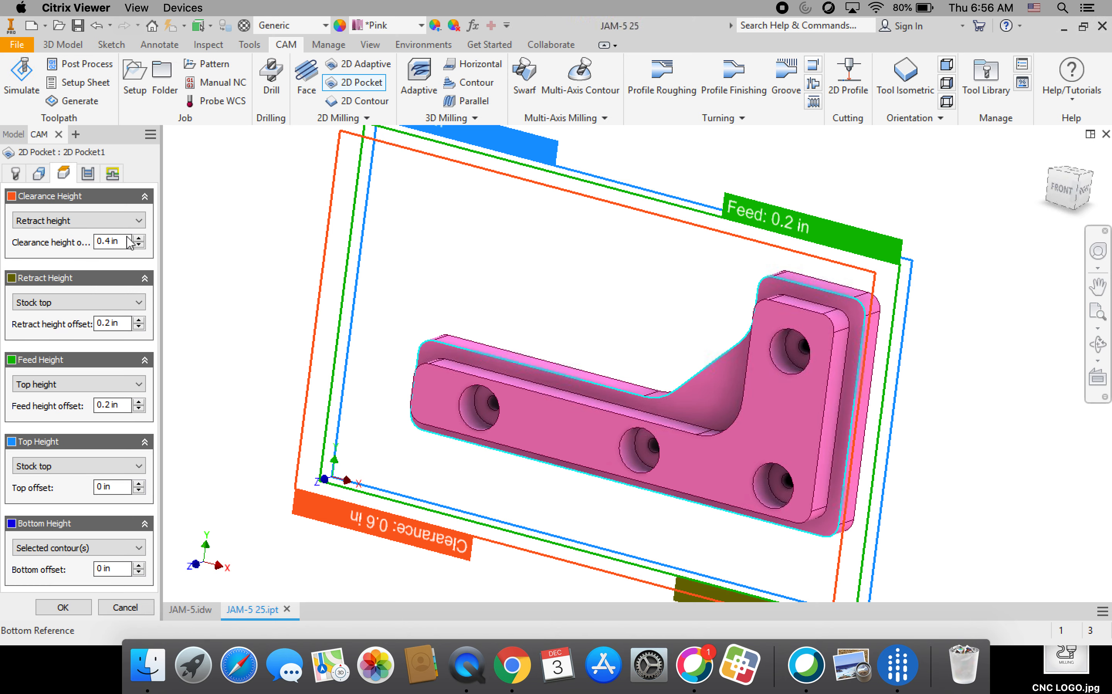
{"action": "left_click", "coordinate": [66, 221]}
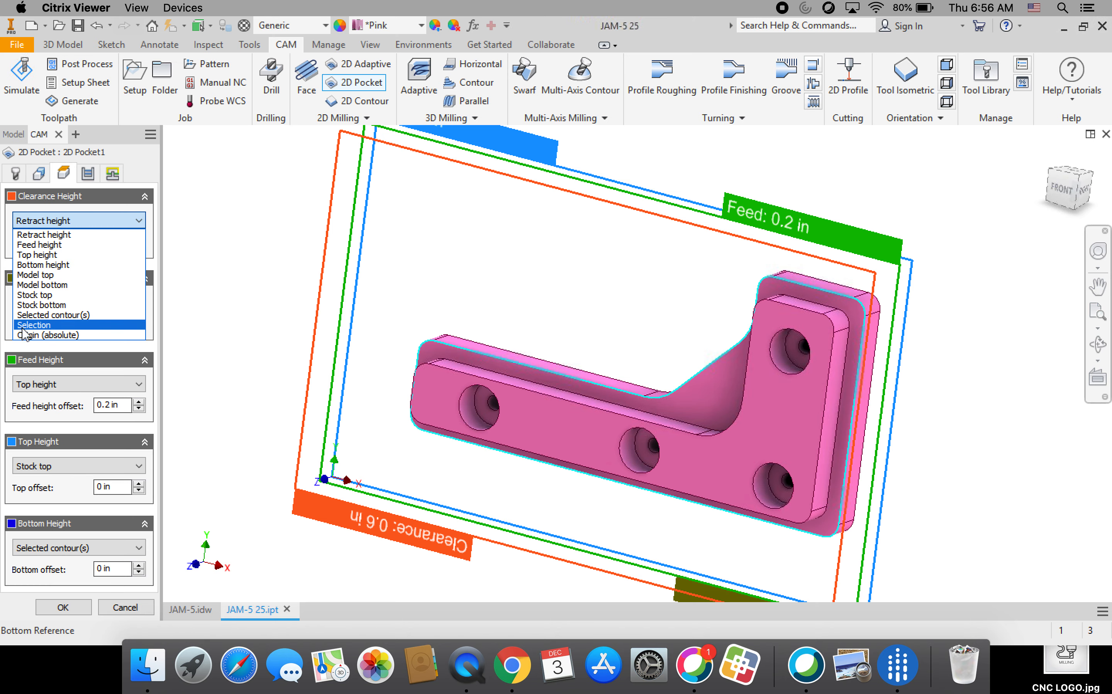
{"action": "left_click", "coordinate": [58, 304]}
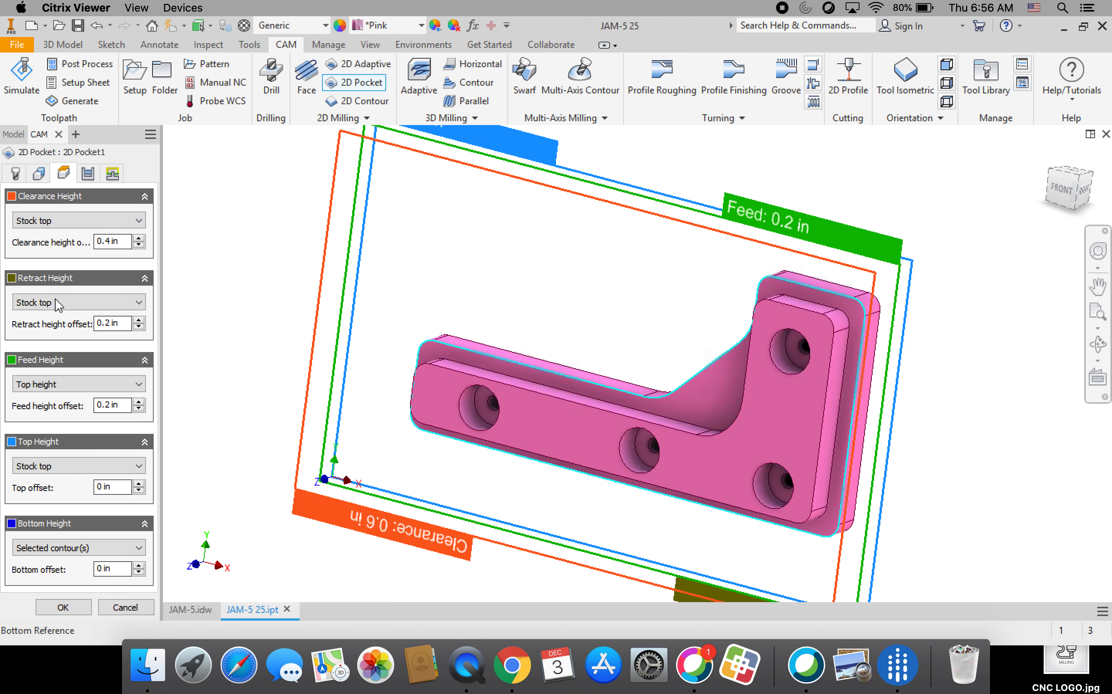
{"action": "double_click", "coordinate": [138, 245]}
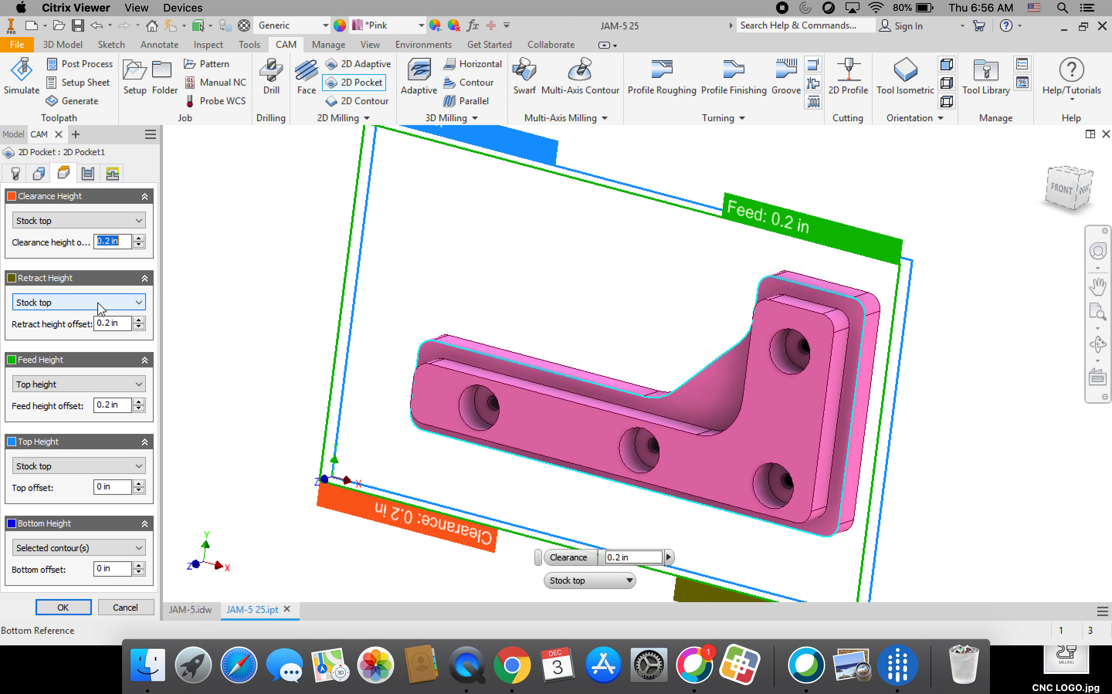
{"action": "left_click", "coordinate": [110, 385]}
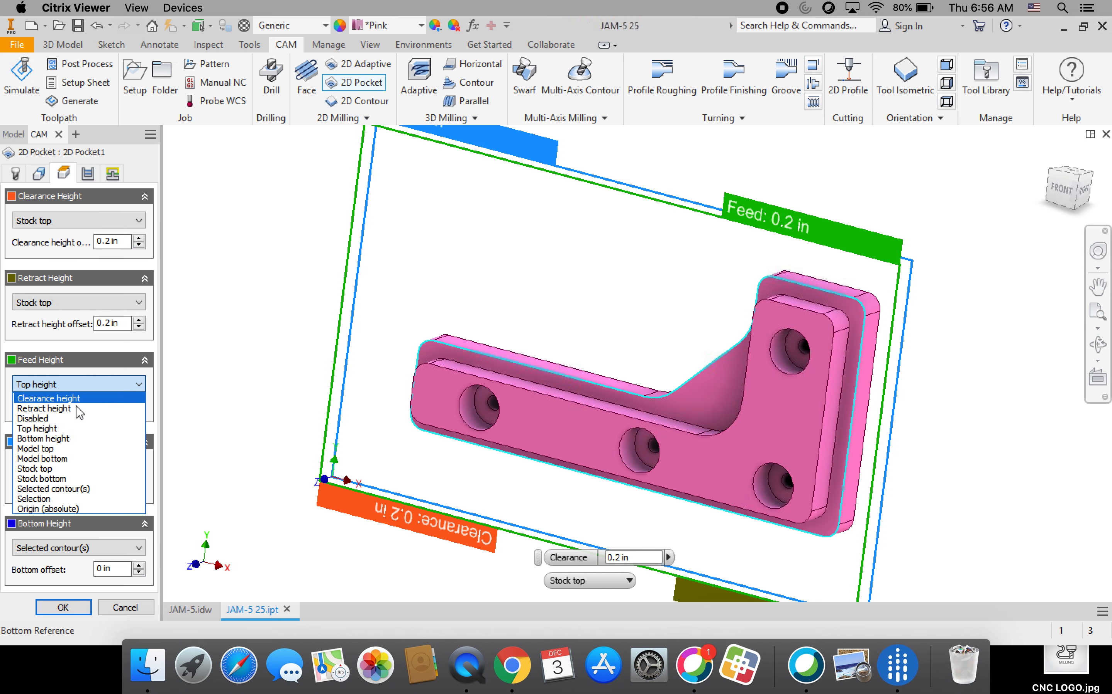
{"action": "left_click", "coordinate": [53, 468]}
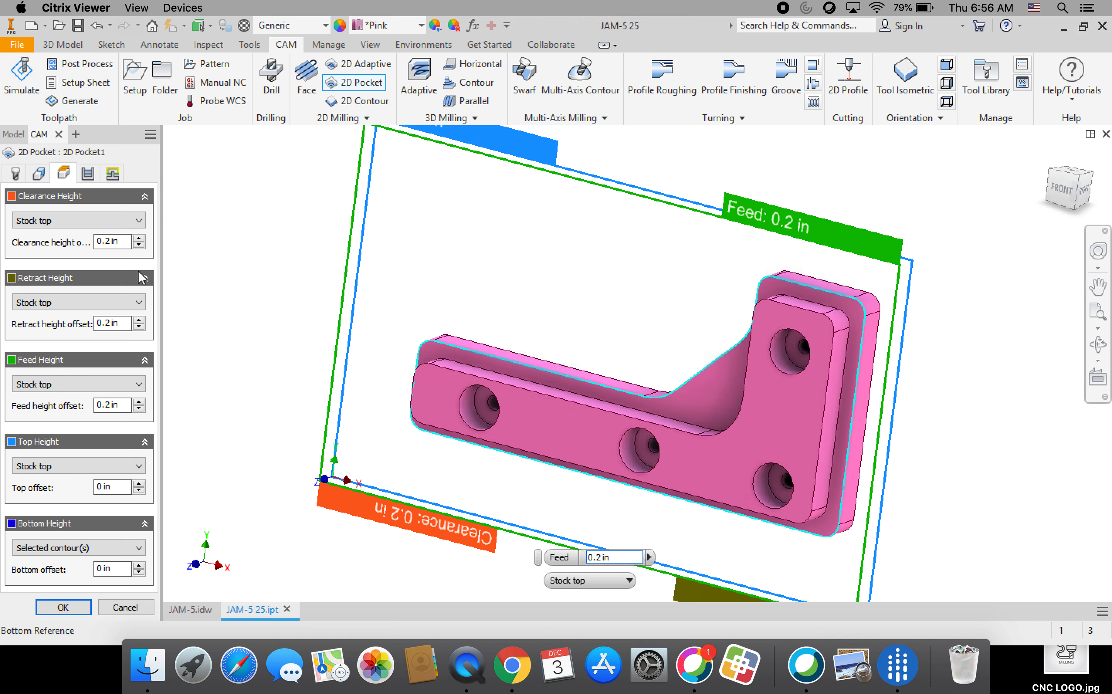
- Enable multiple depths with a maximum roughing stepdown of 0.188 in and turn off stock to leave for the pocket
{"action": "left_click", "coordinate": [87, 173]}
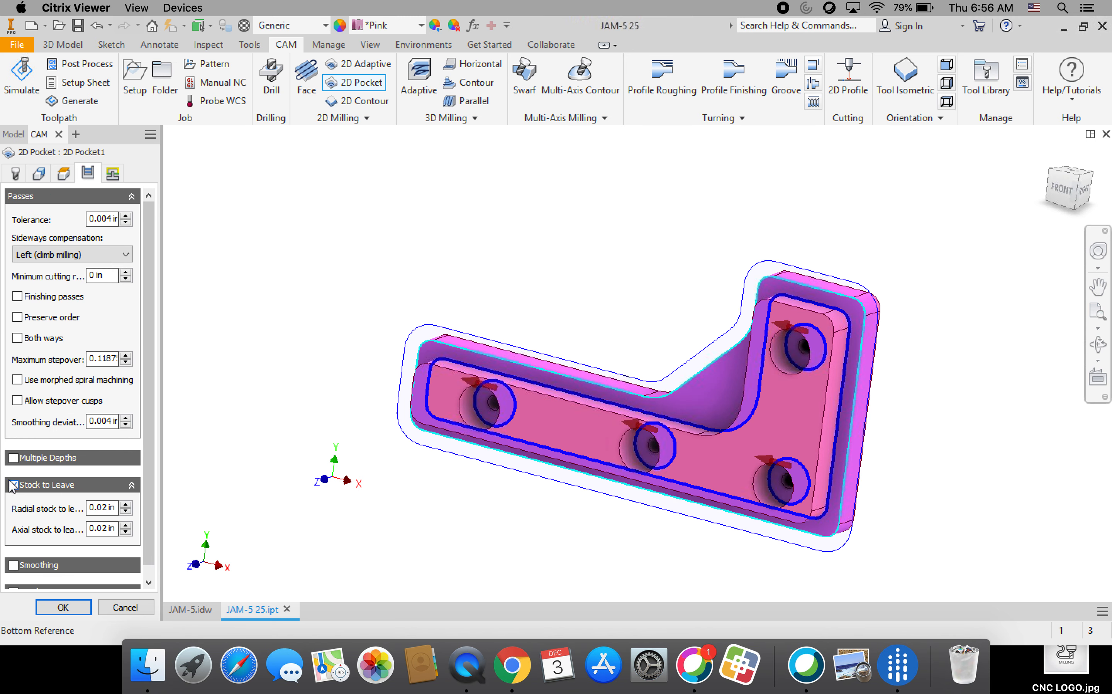
{"action": "left_click", "coordinate": [14, 458]}
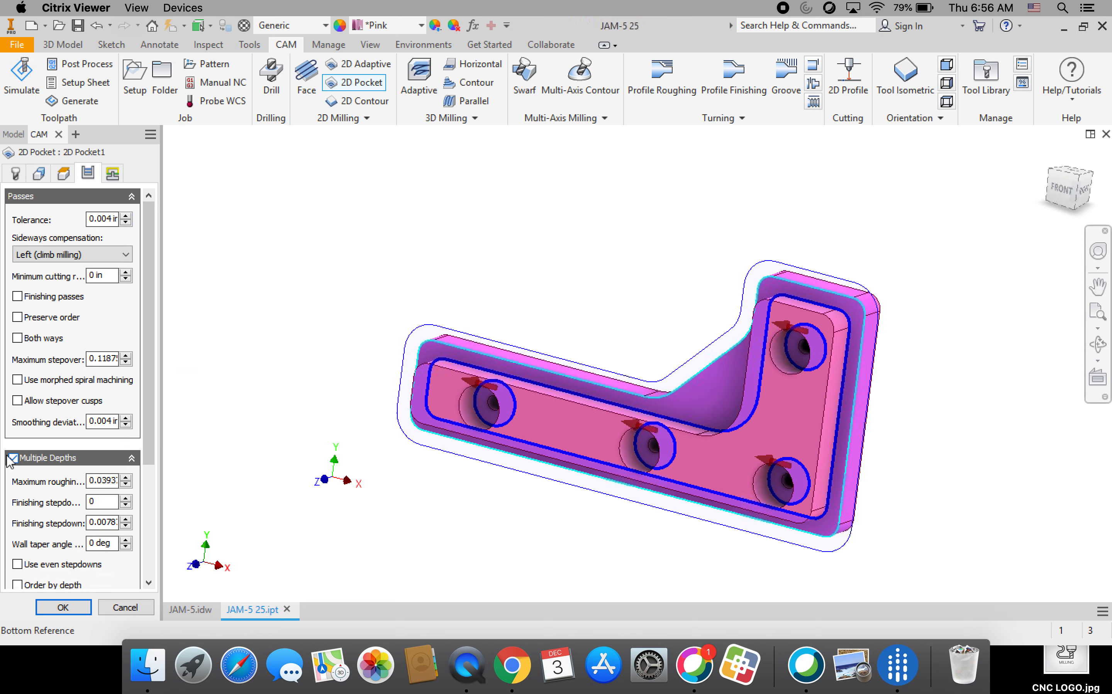
{"action": "double_click", "coordinate": [111, 481]}
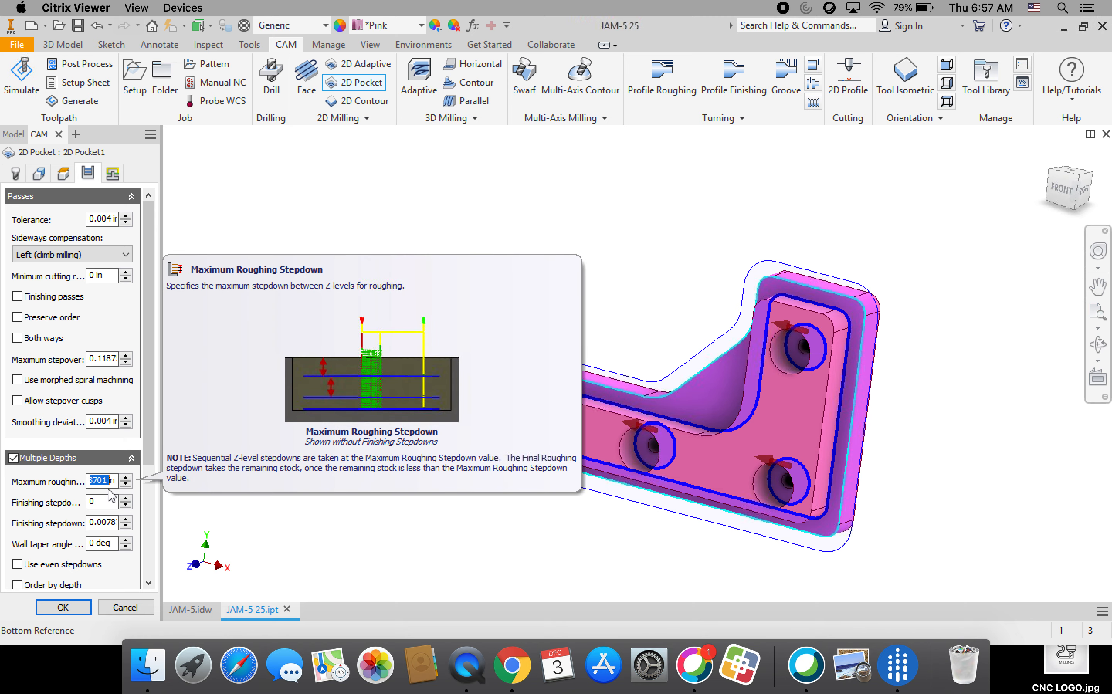
{"action": "type", "text": ".188"}
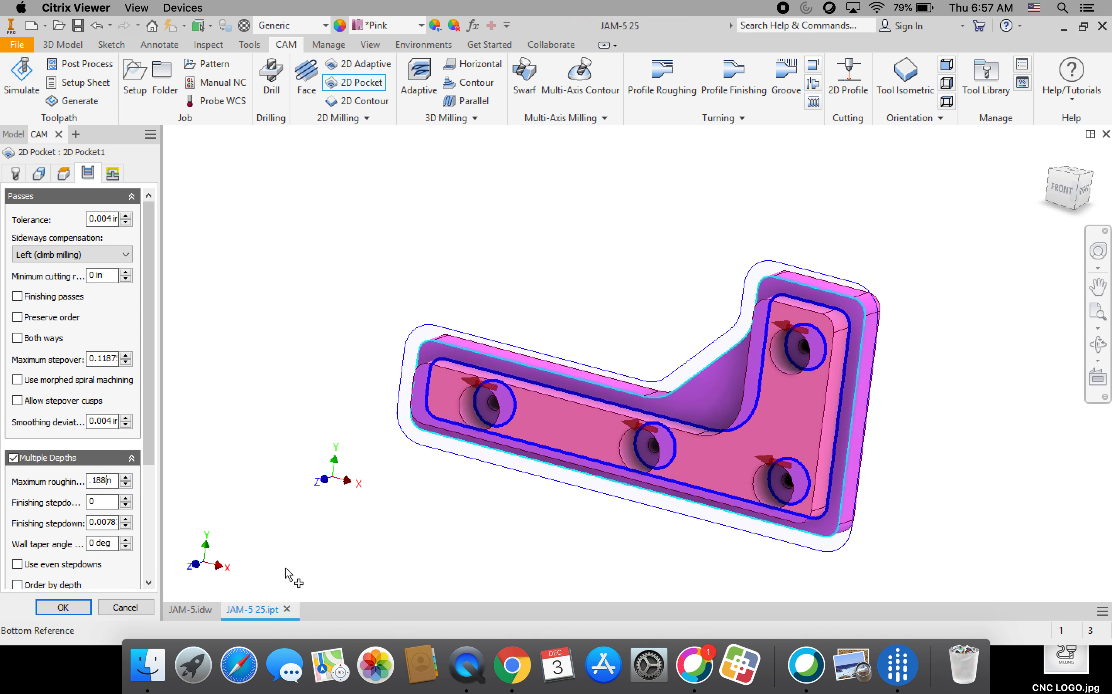
{"action": "left_click_drag", "start_coordinate": [147, 363], "coordinate": [149, 479]}
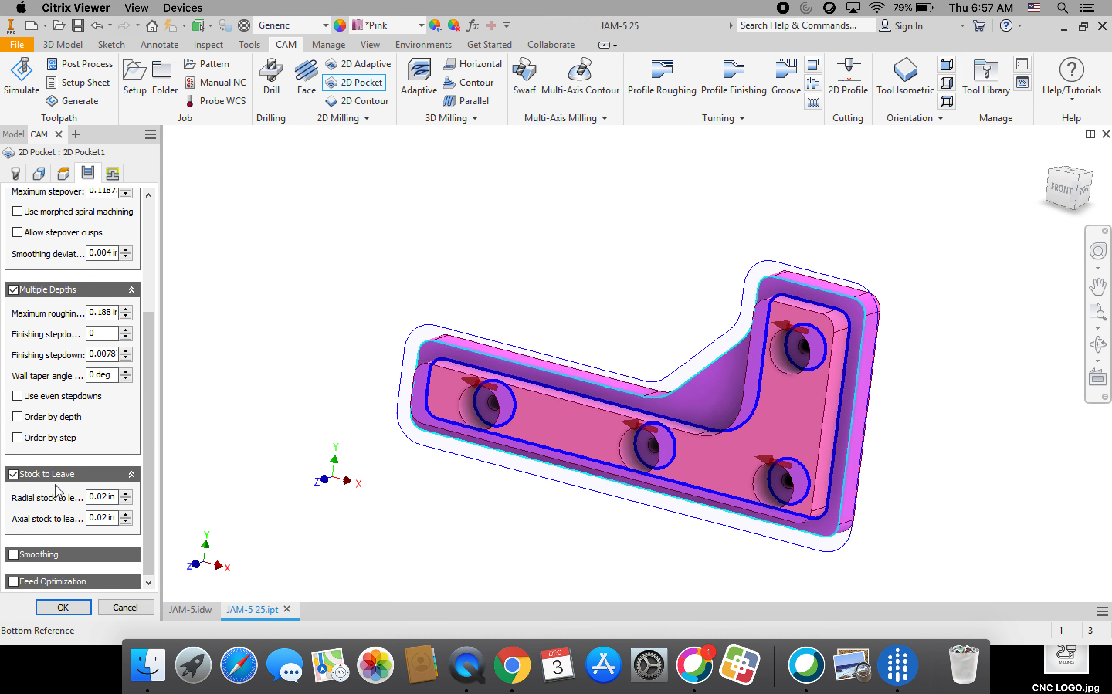
{"action": "left_click", "coordinate": [14, 475]}
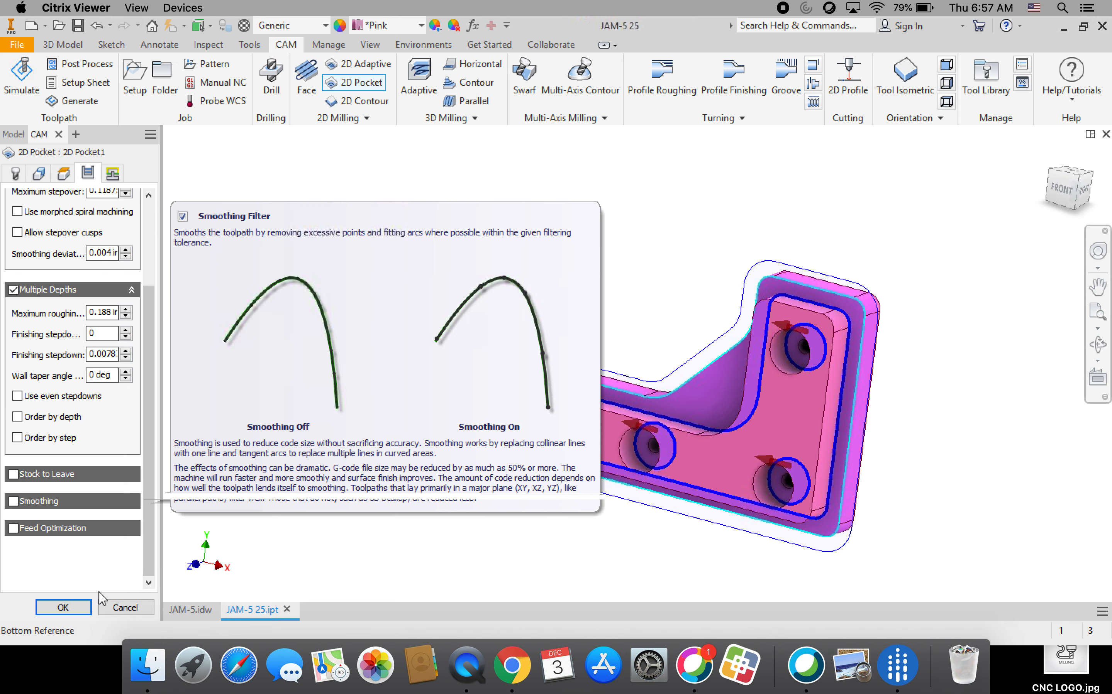
- Disable the pocket's lead-in and lead-out, set the ramp type to Plunge, and accept the operation
{"action": "left_click", "coordinate": [111, 173]}
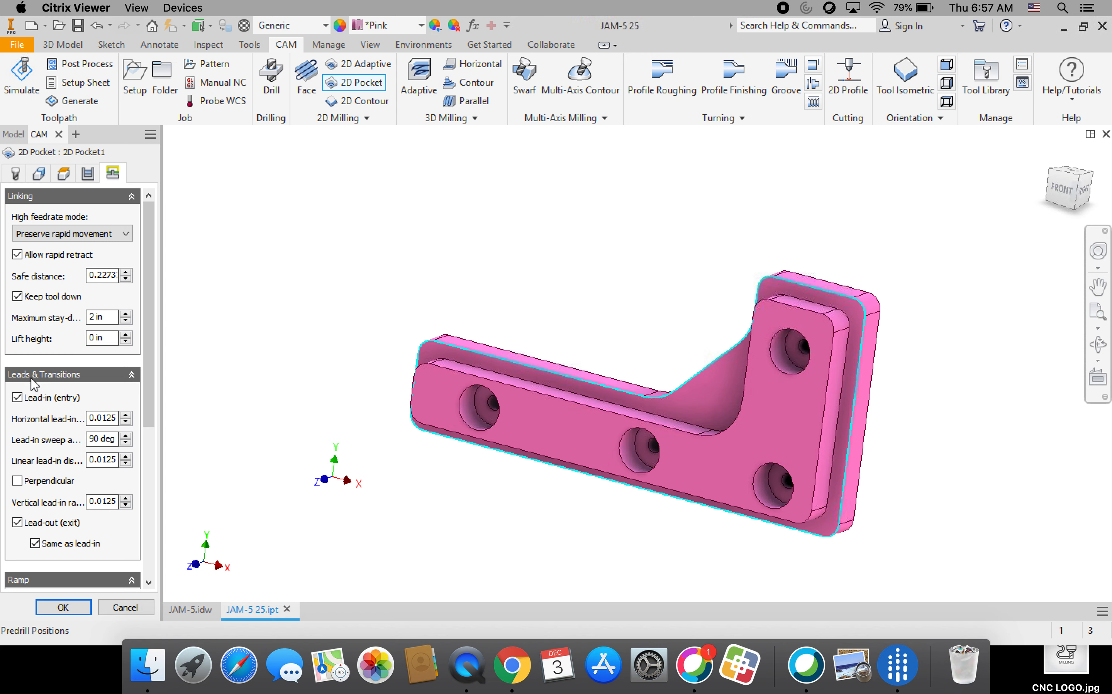
{"action": "left_click", "coordinate": [18, 401]}
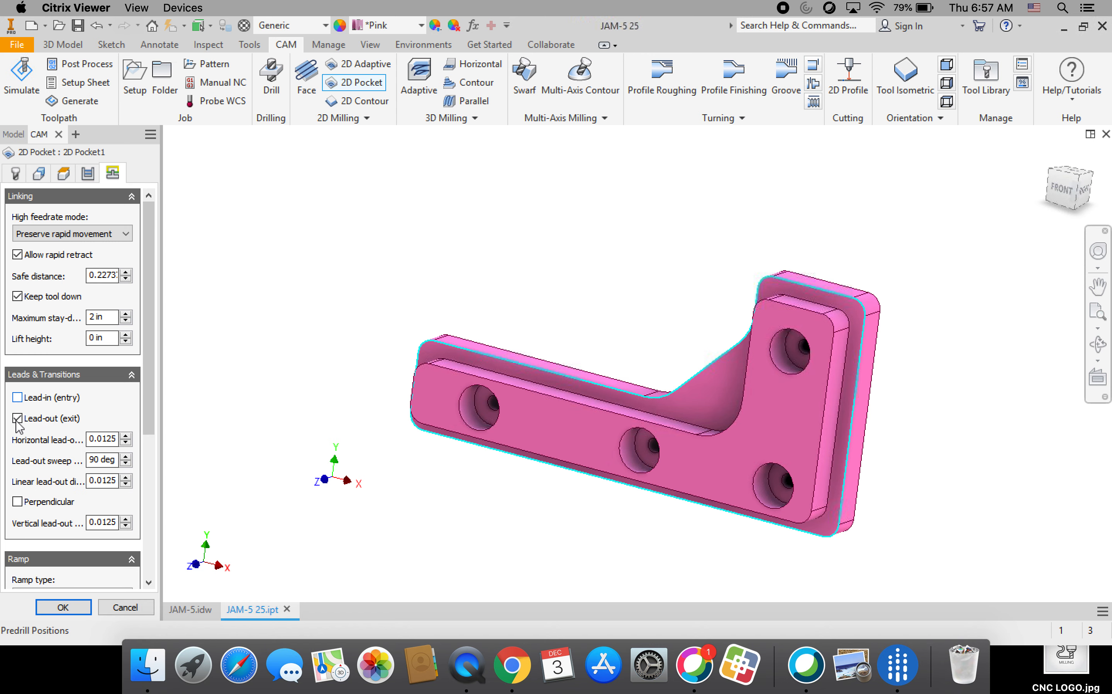
{"action": "left_click", "coordinate": [18, 419]}
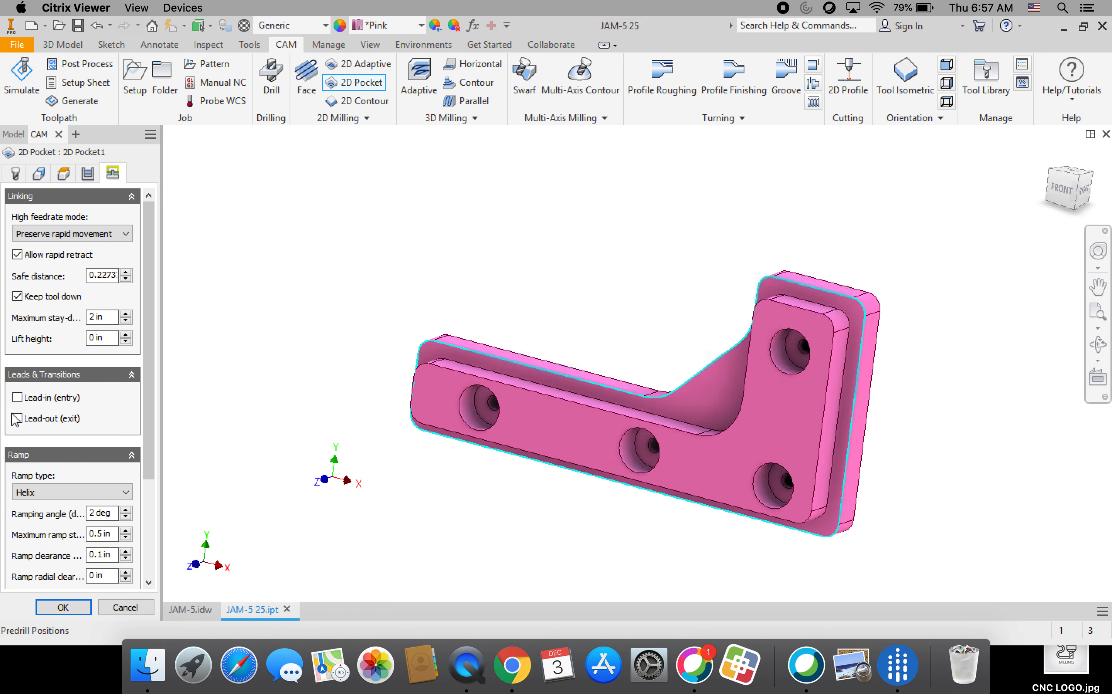
{"action": "left_click", "coordinate": [44, 492]}
{"action": "left_click", "coordinate": [37, 530]}
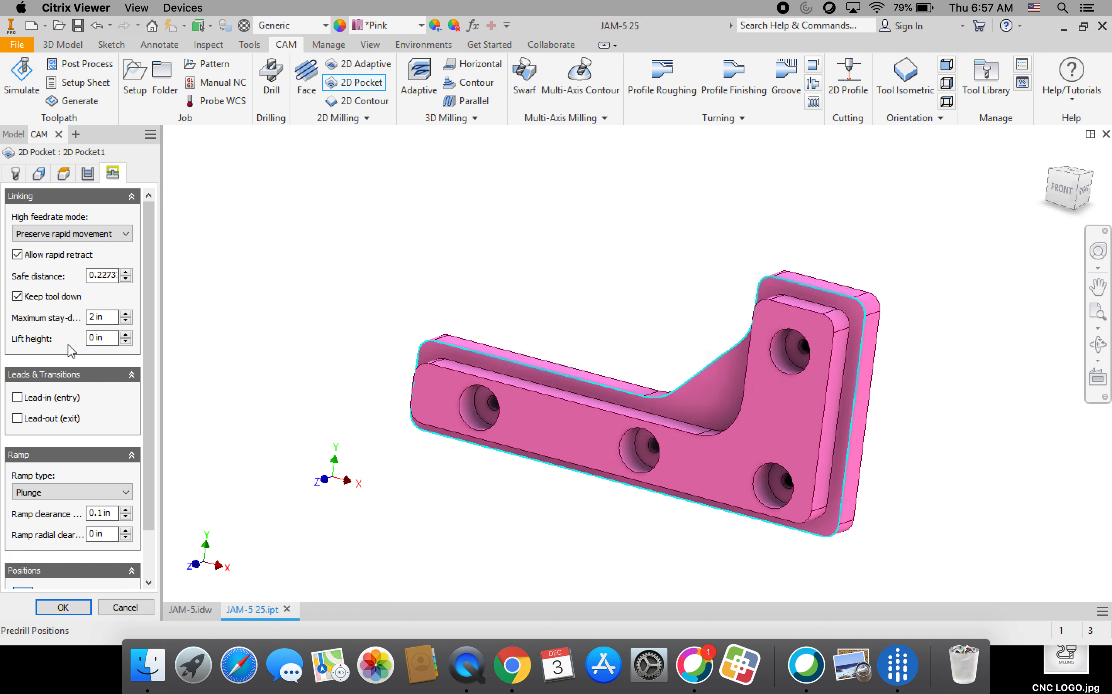
{"action": "left_click", "coordinate": [64, 606]}
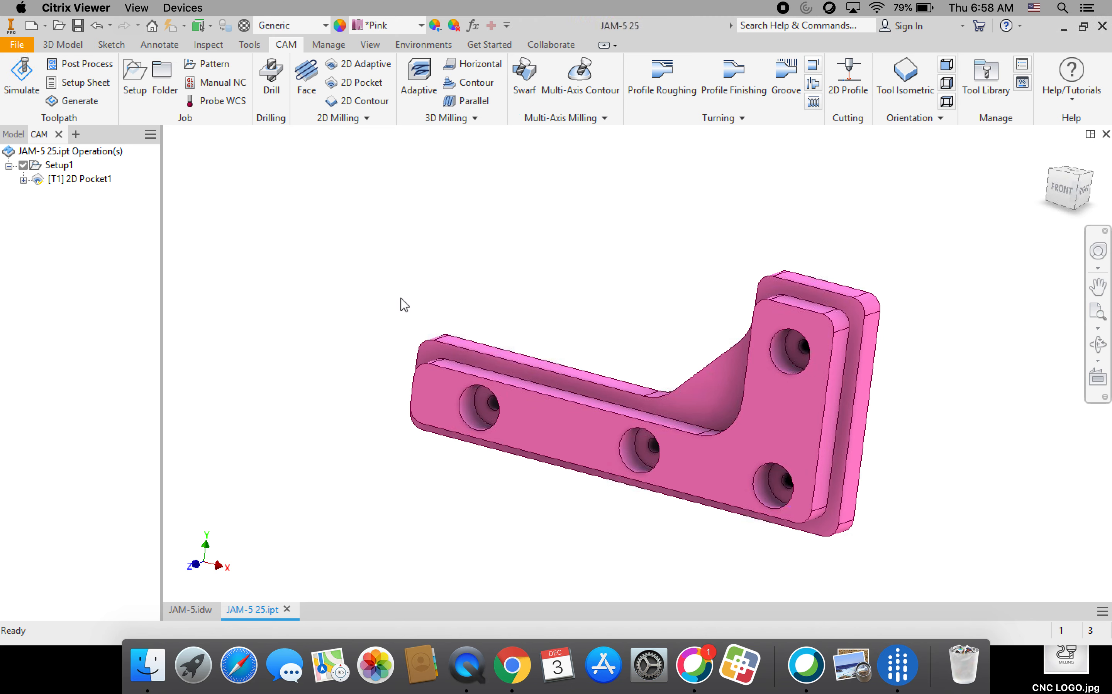
- Start a Drill operation using the #1 1/8" flat end mill from the Butler MS Tool Library
{"action": "left_click", "coordinate": [273, 82]}
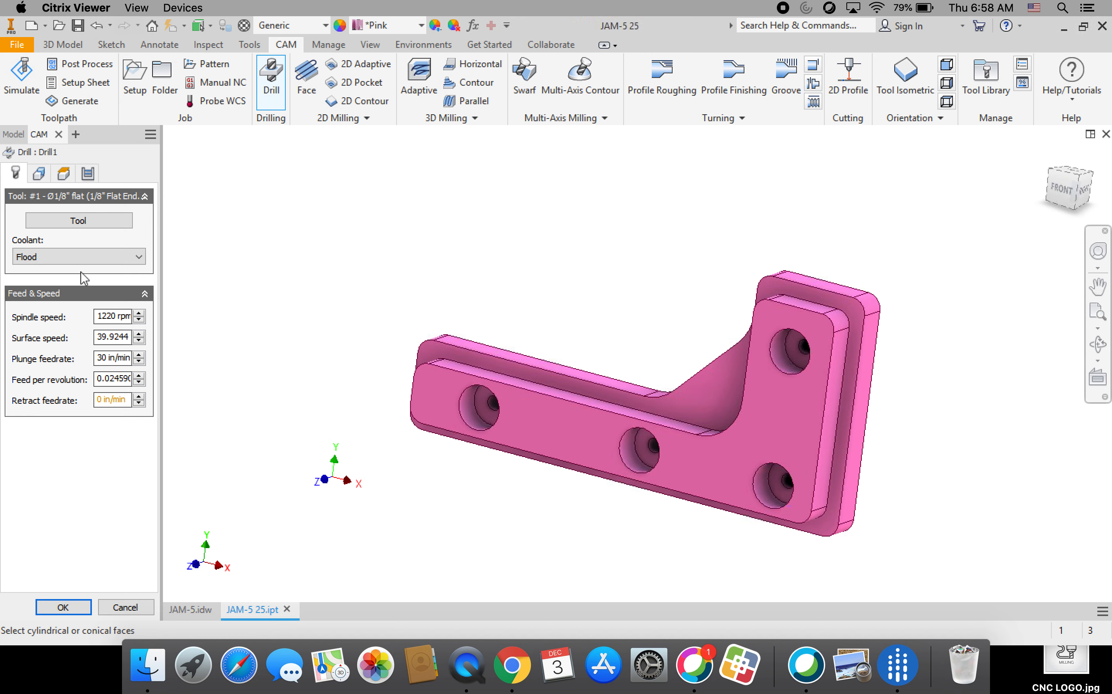
{"action": "left_click", "coordinate": [86, 221]}
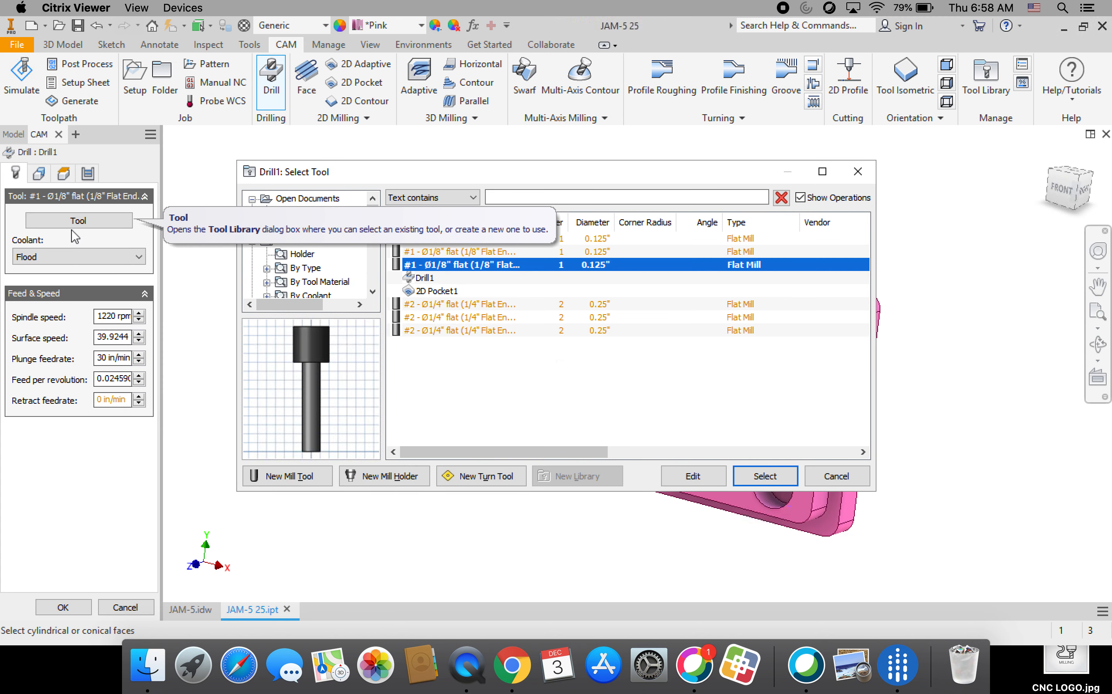
{"action": "scroll", "coordinate": [375, 225], "scroll_direction": "down", "scroll_amount": 5}
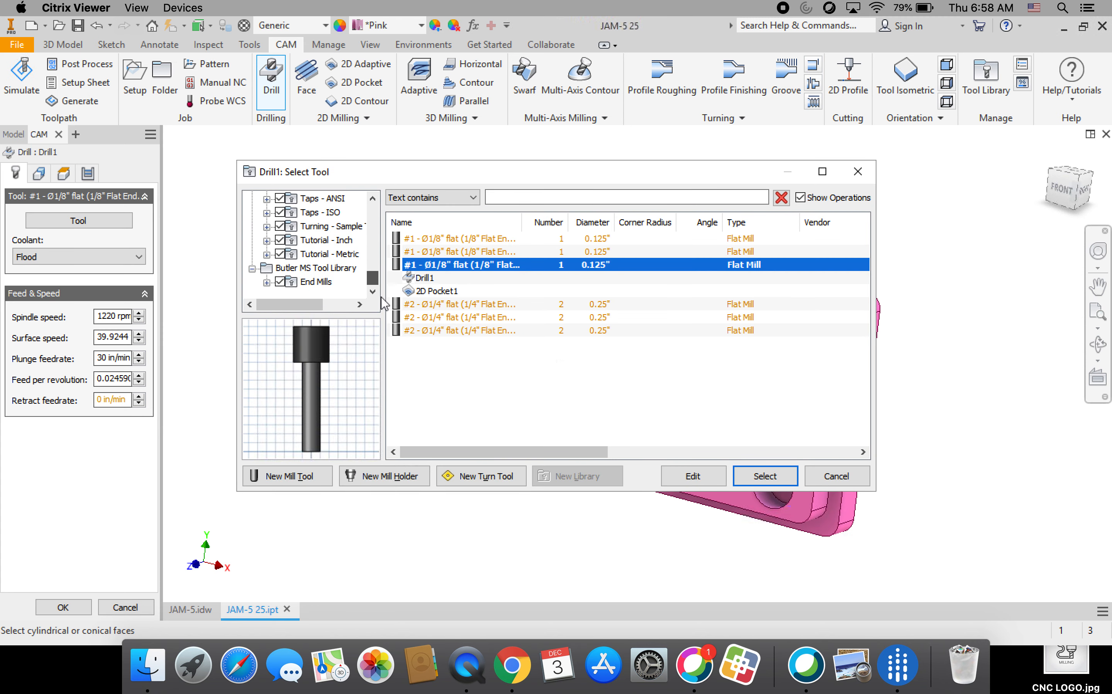
{"action": "left_click", "coordinate": [316, 268]}
{"action": "left_click", "coordinate": [454, 241]}
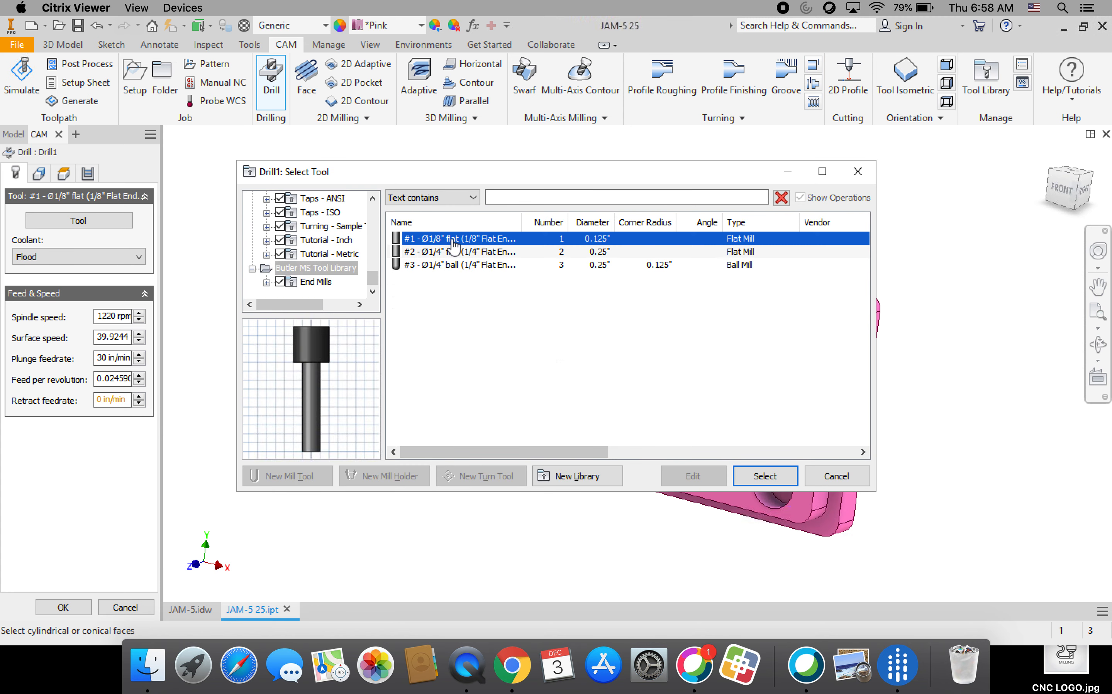
{"action": "left_click", "coordinate": [765, 476]}
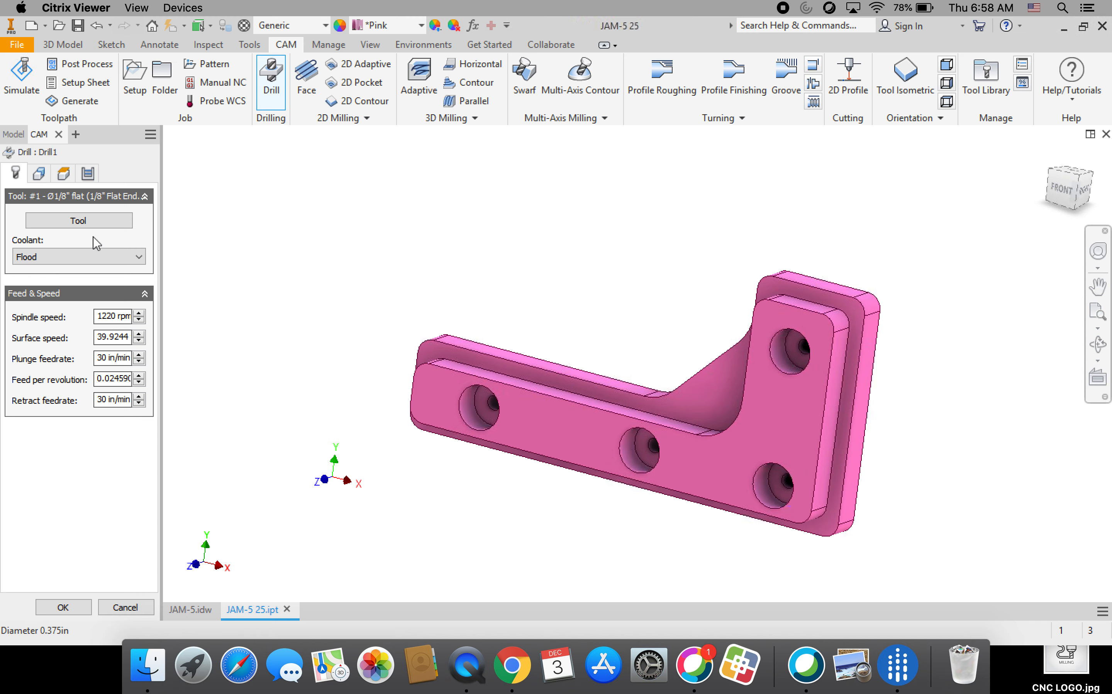
- Select the small through-hole faces inside the four counterbores as the drilling geometry
{"action": "left_click", "coordinate": [40, 177]}
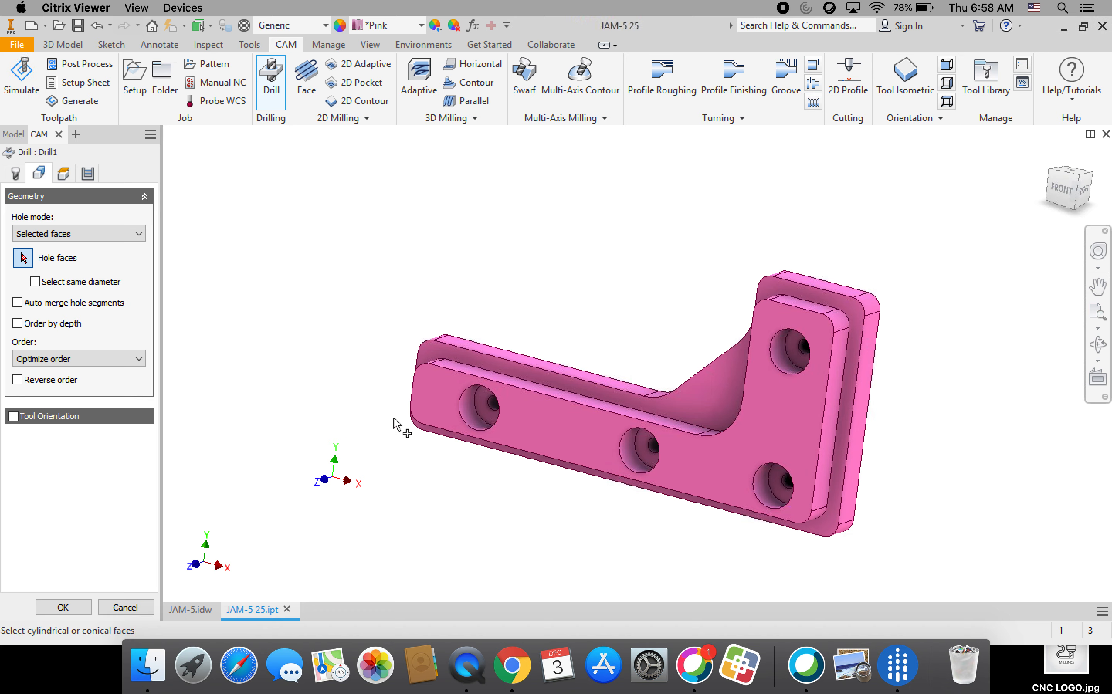
{"action": "left_click", "coordinate": [488, 407]}
{"action": "left_click", "coordinate": [487, 406]}
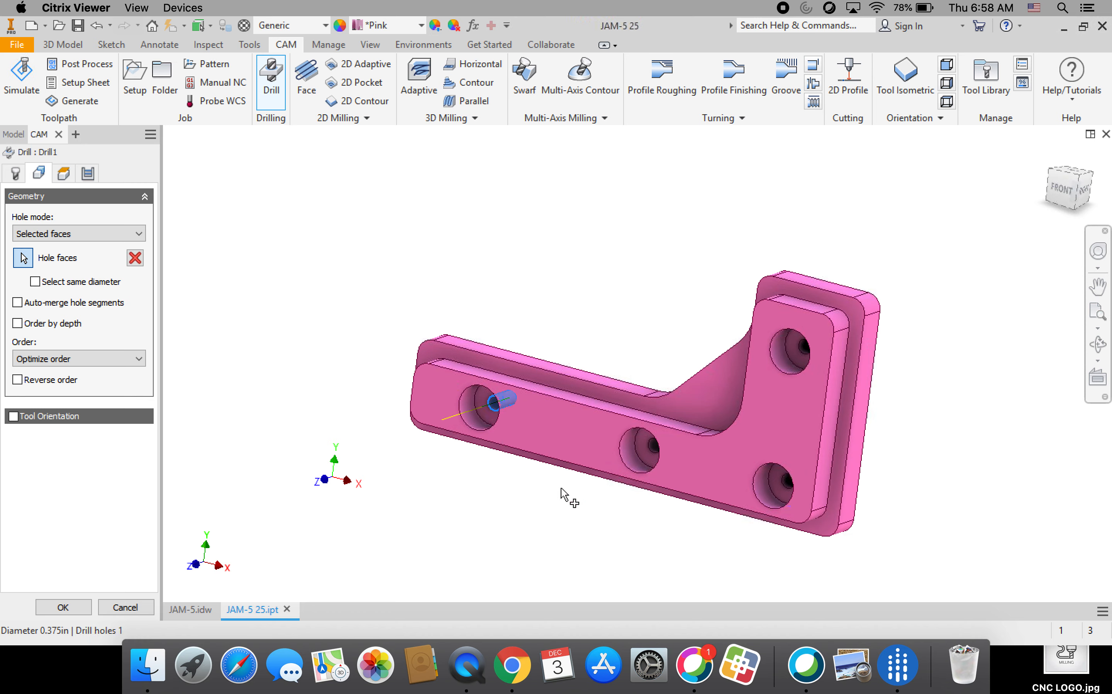
{"action": "left_click", "coordinate": [650, 451]}
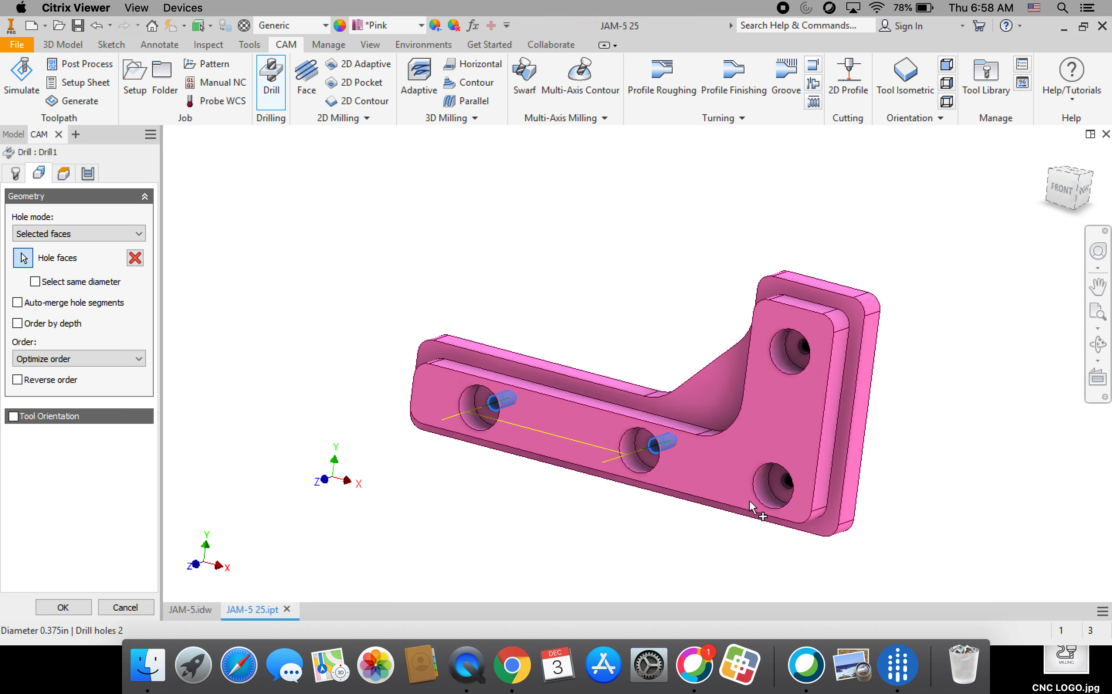
{"action": "left_click", "coordinate": [782, 483]}
{"action": "left_click", "coordinate": [799, 344]}
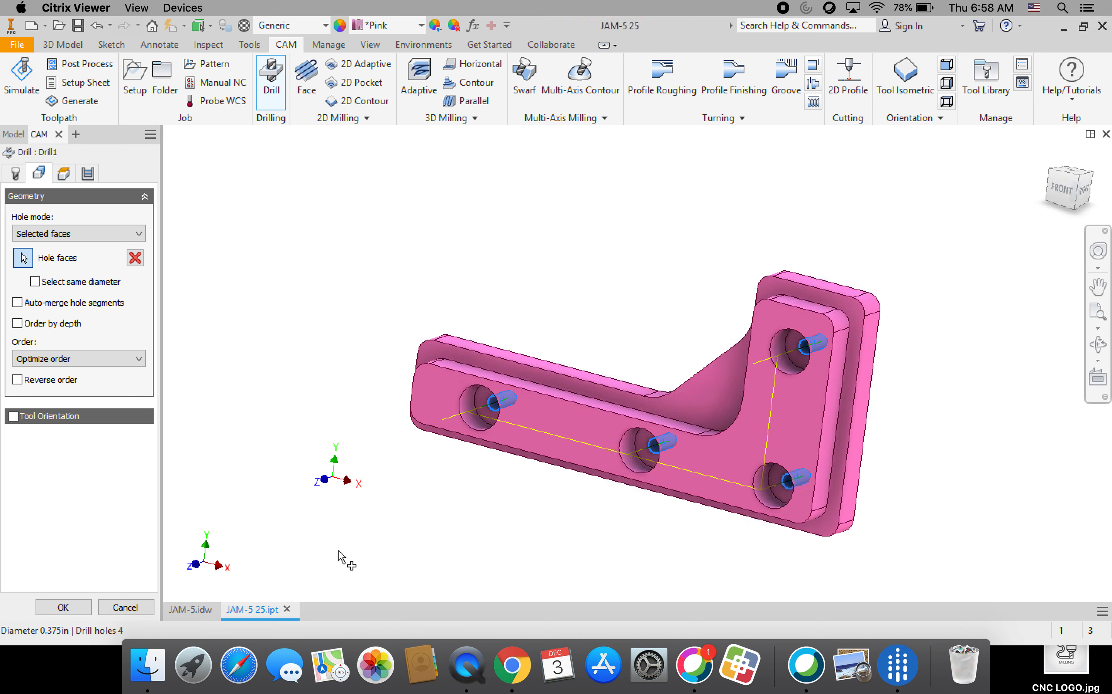
- Reference the drill's clearance and feed heights to Stock top, set the clearance offset to 0.2 in, and accept the operation
{"action": "left_click", "coordinate": [63, 178]}
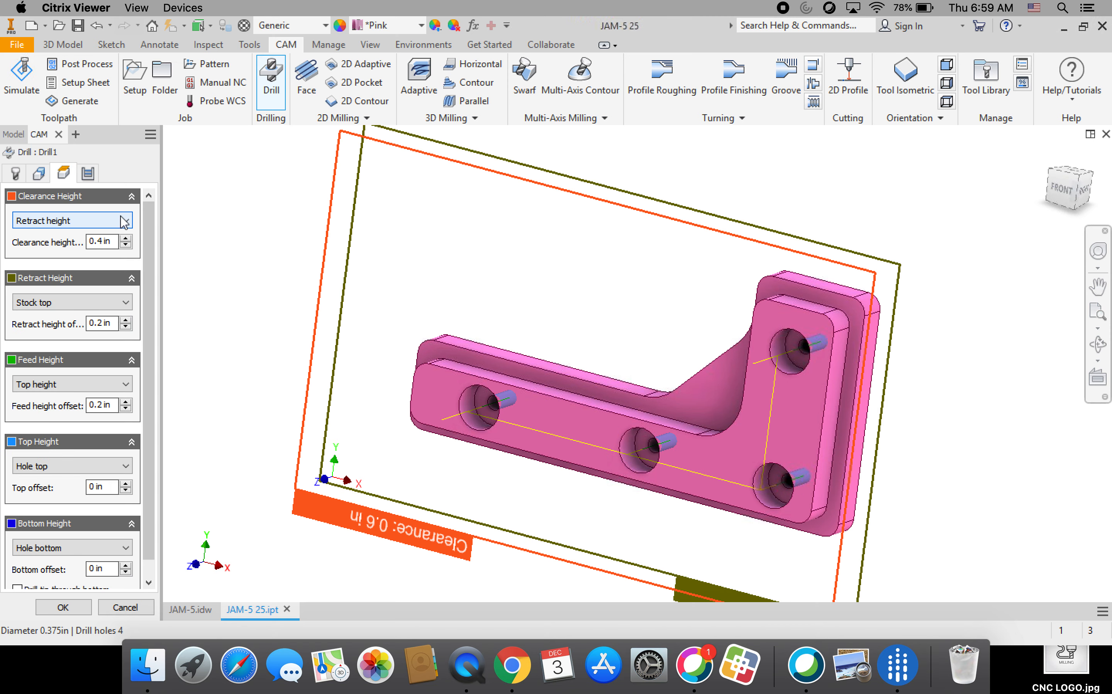
{"action": "left_click", "coordinate": [127, 220]}
{"action": "left_click", "coordinate": [49, 301]}
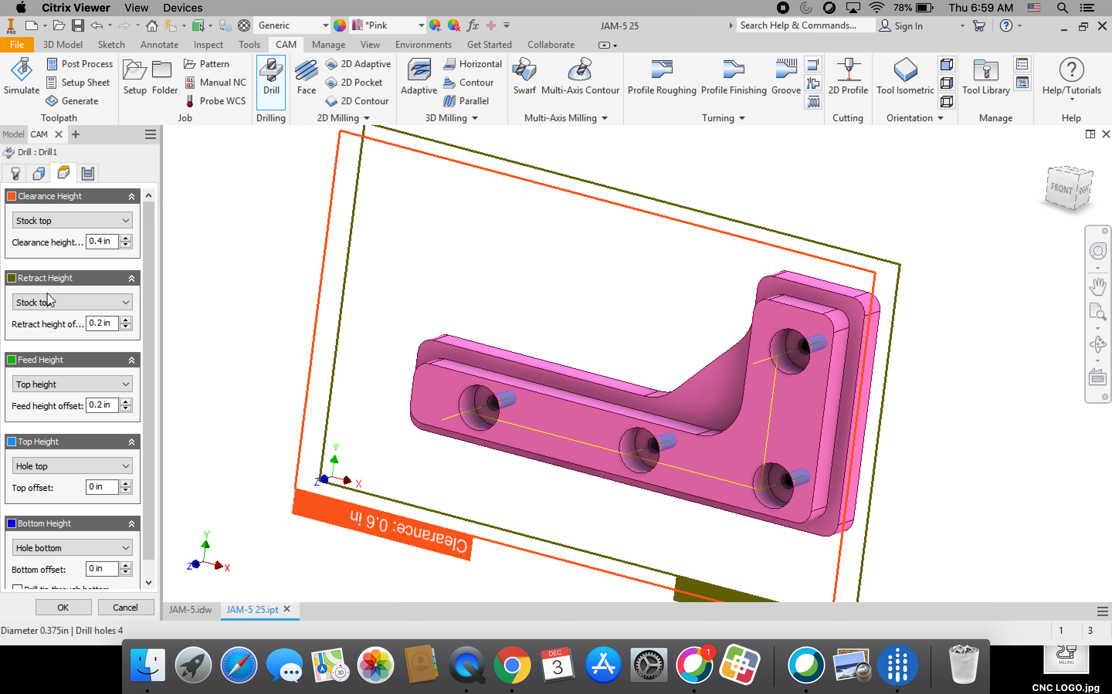
{"action": "left_click", "coordinate": [125, 245]}
{"action": "left_click", "coordinate": [125, 245]}
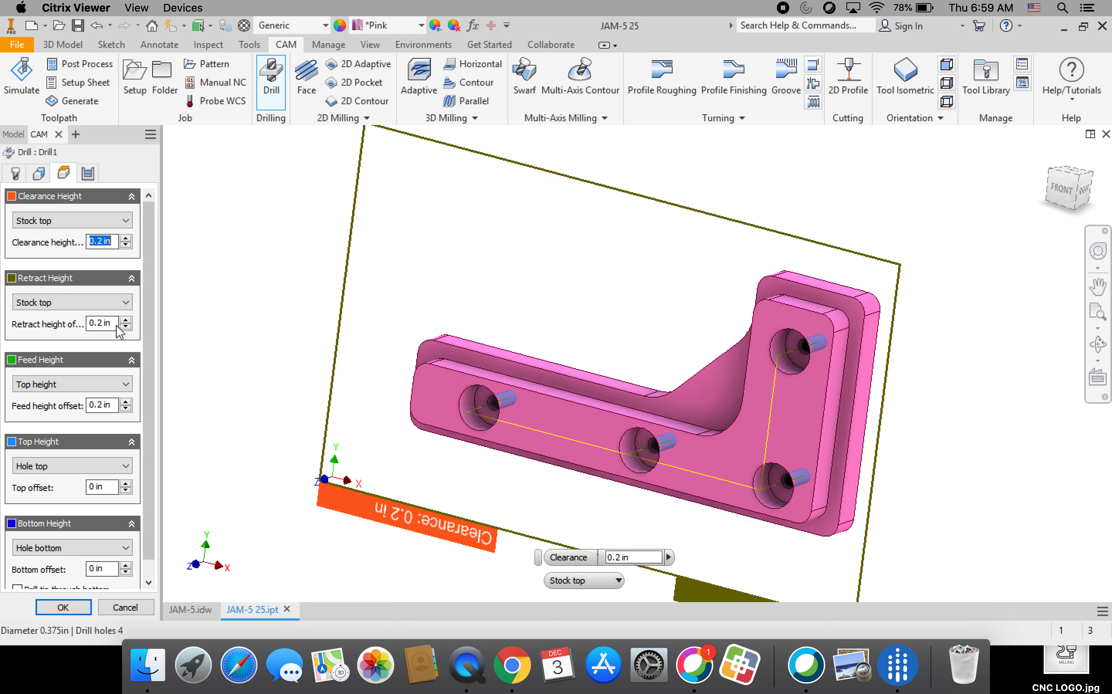
{"action": "left_click", "coordinate": [87, 386]}
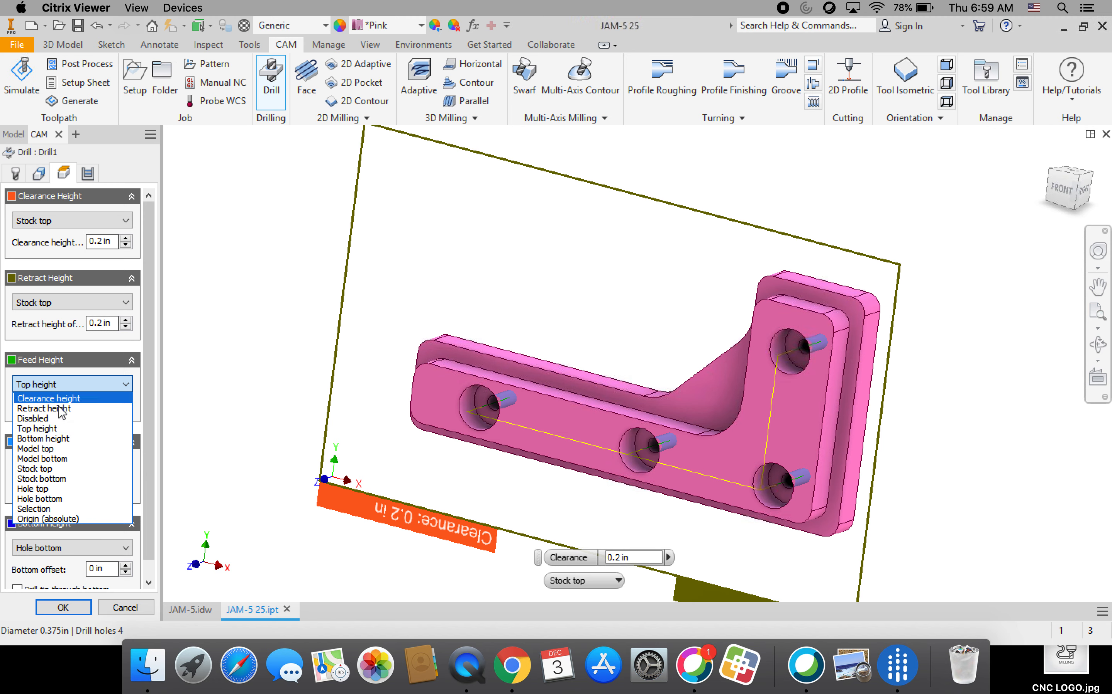
{"action": "left_click", "coordinate": [58, 469]}
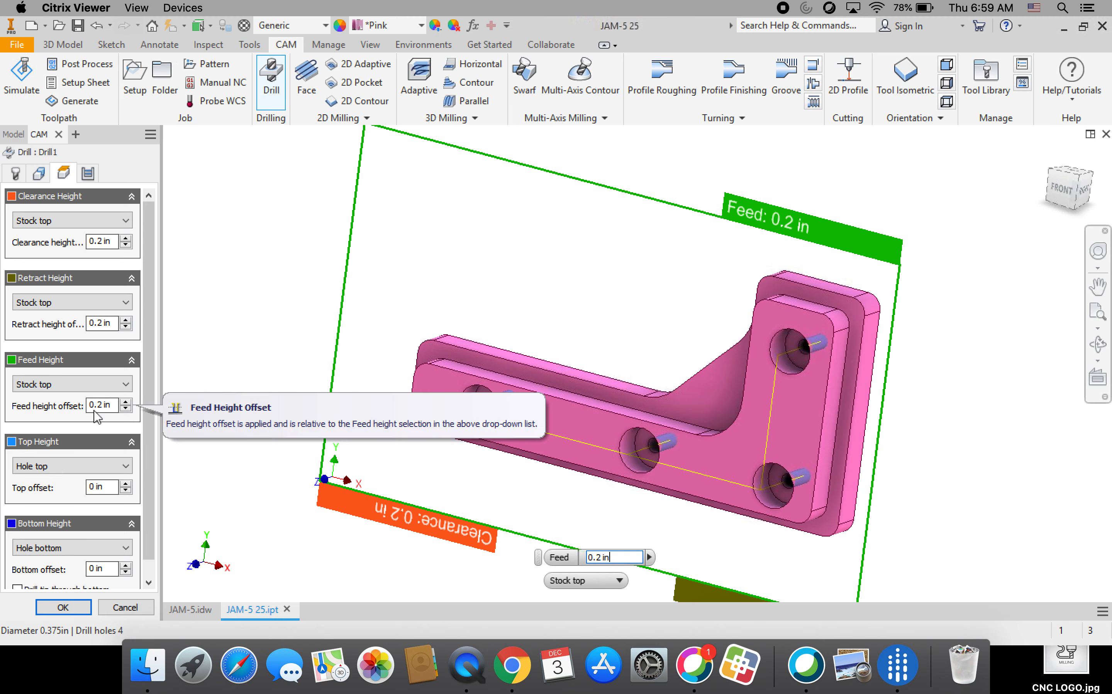
{"action": "left_click", "coordinate": [88, 174]}
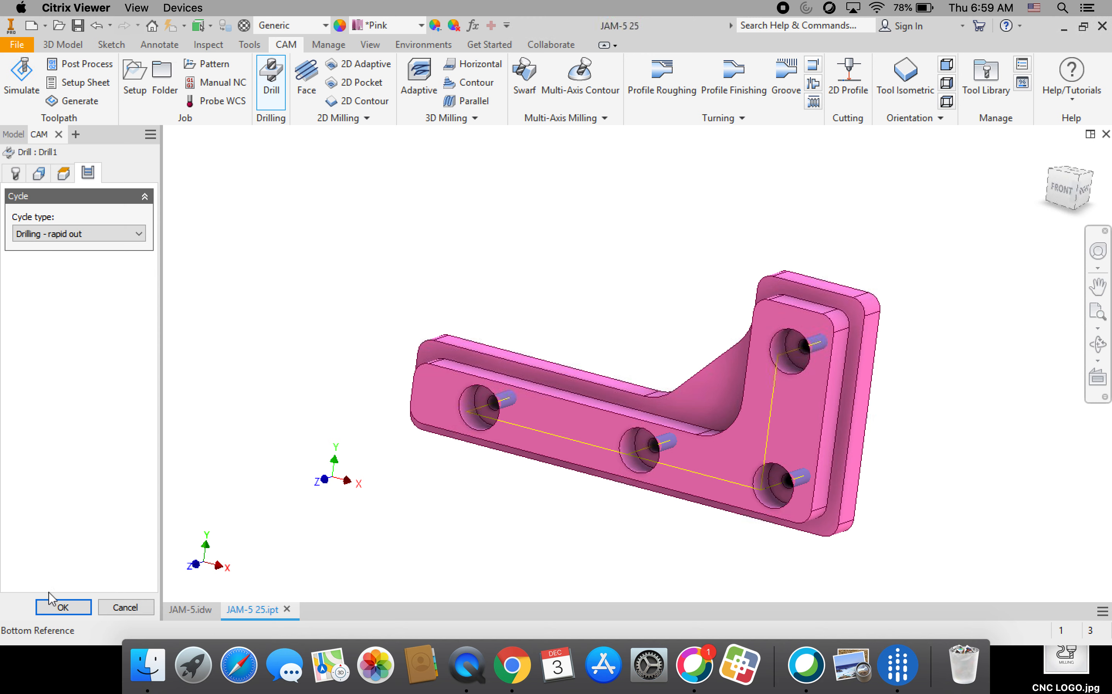
{"action": "left_click", "coordinate": [63, 608]}
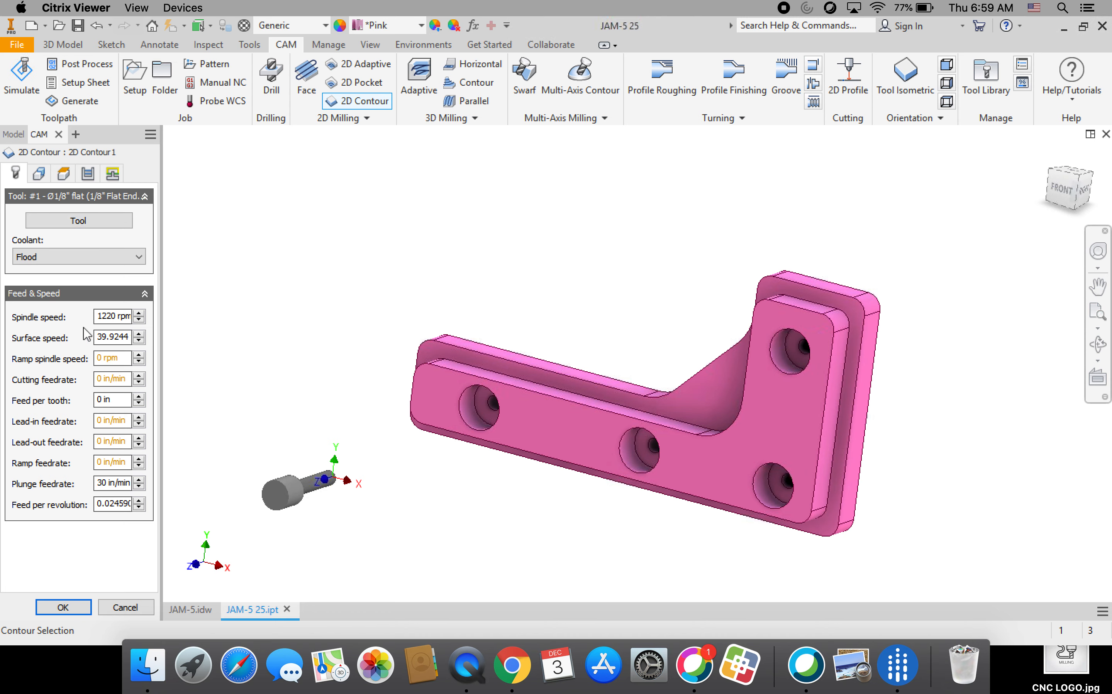
- Start a 2D Contour operation using the #1 1/8" flat end mill from the Butler MS Tool Library
{"action": "left_click", "coordinate": [93, 221]}
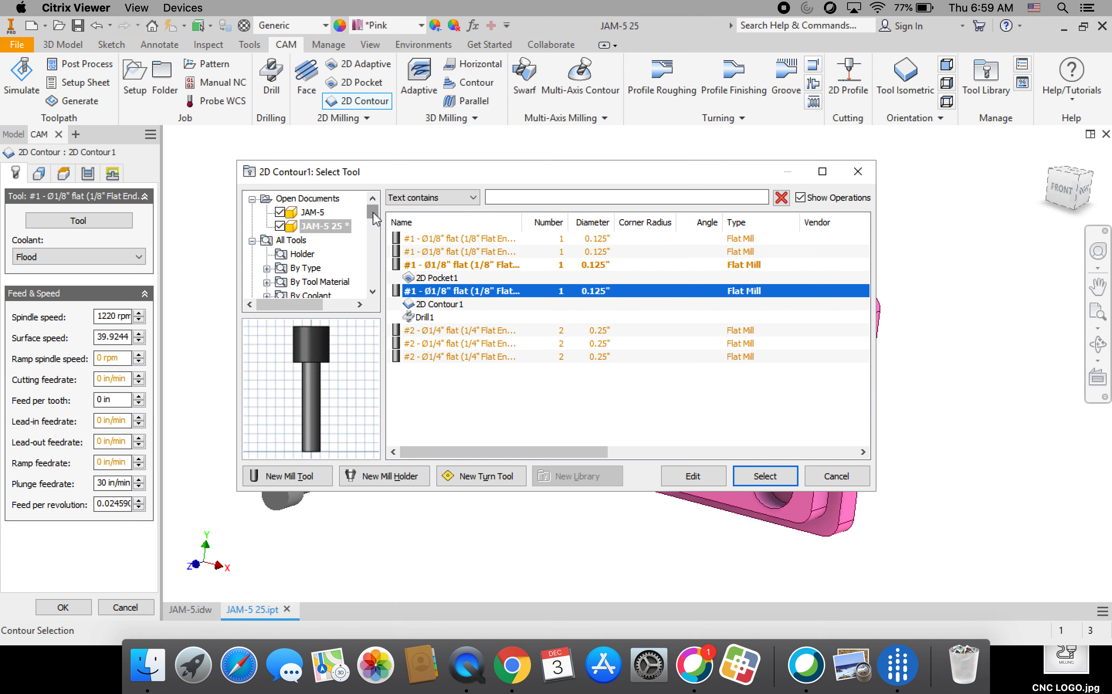
{"action": "left_click_drag", "start_coordinate": [373, 212], "coordinate": [374, 281]}
{"action": "left_click", "coordinate": [315, 270]}
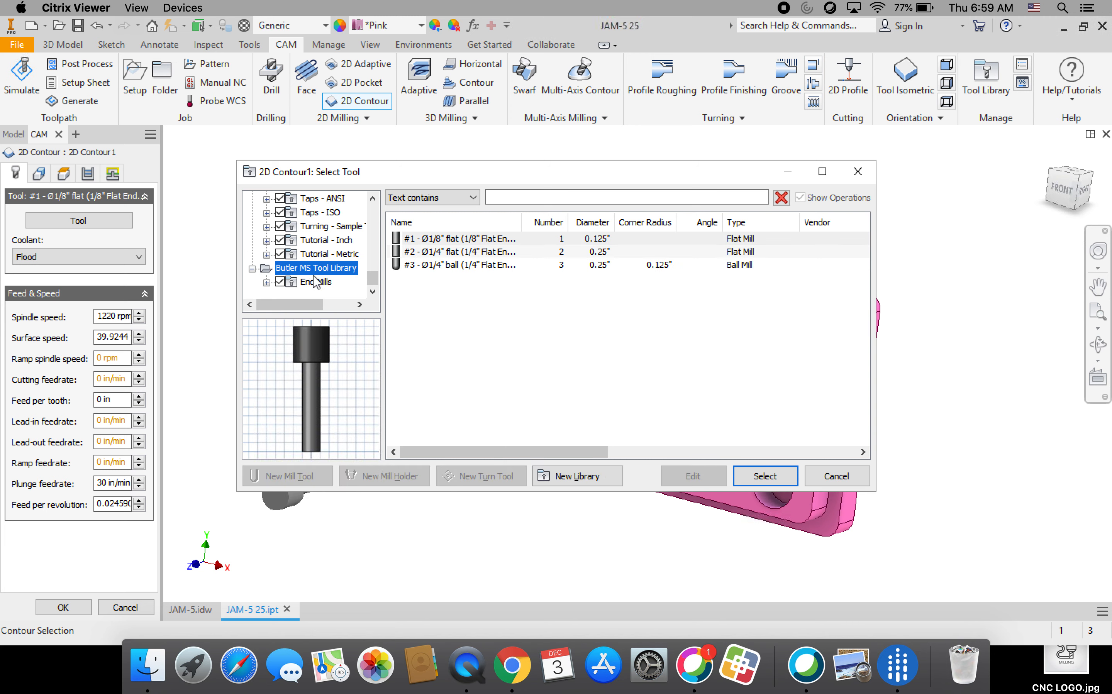
{"action": "left_click", "coordinate": [419, 238]}
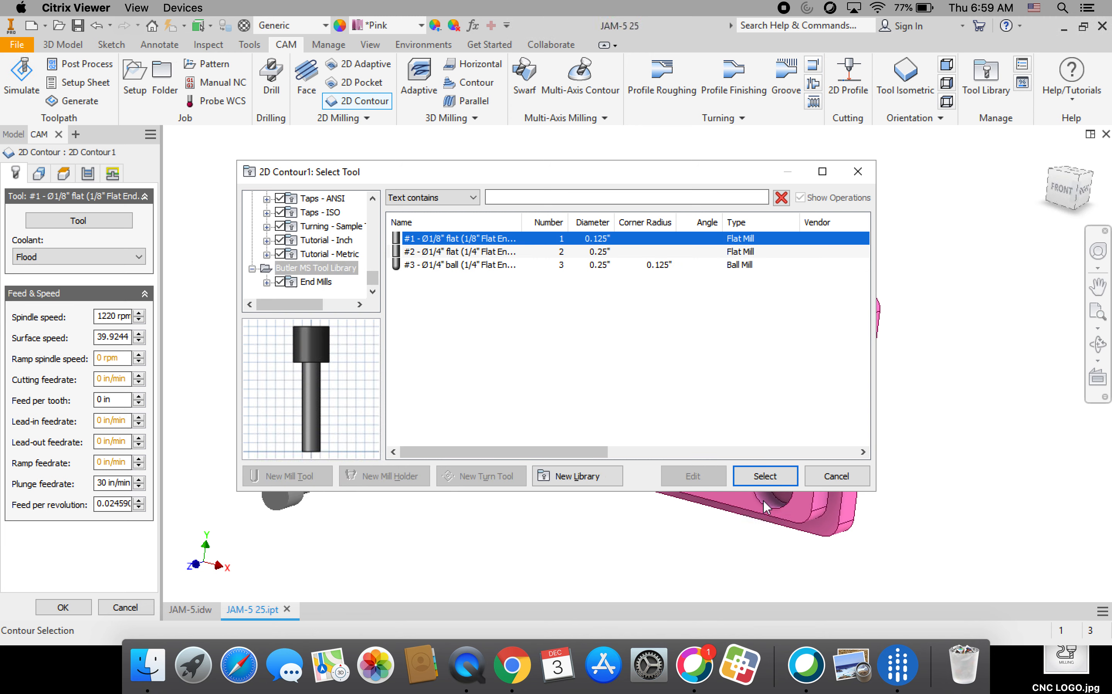
{"action": "left_click", "coordinate": [780, 477]}
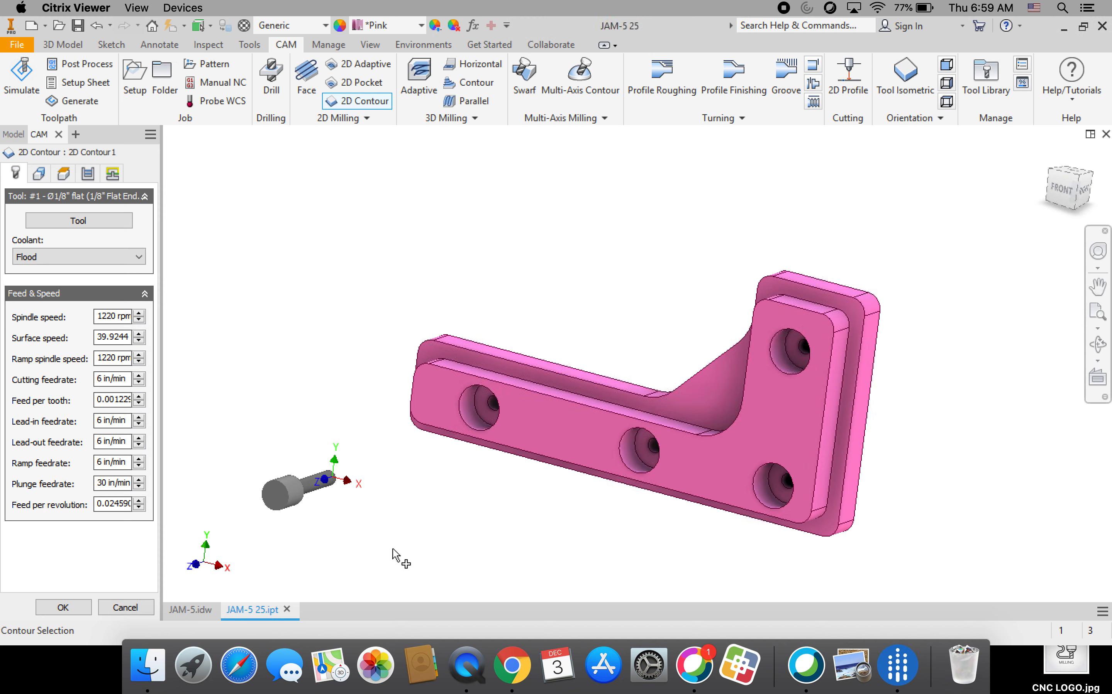
- Select the outer edge loop of the part's back face as the contour and enable tabs on it
{"action": "left_click", "coordinate": [45, 176]}
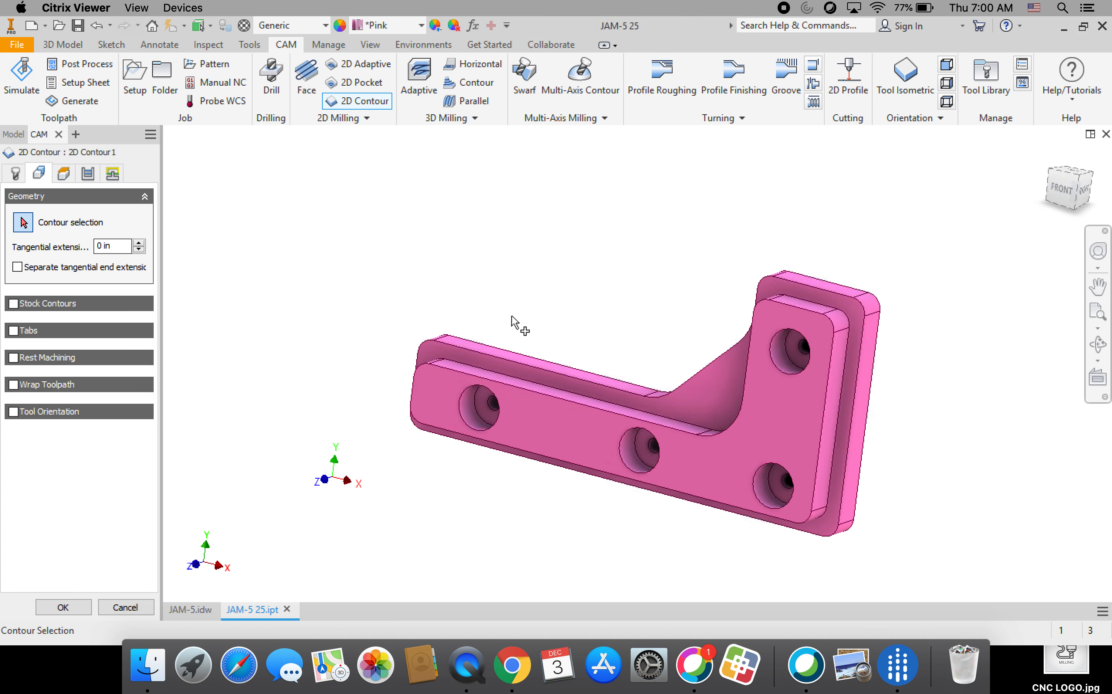
{"action": "left_click", "coordinate": [529, 352]}
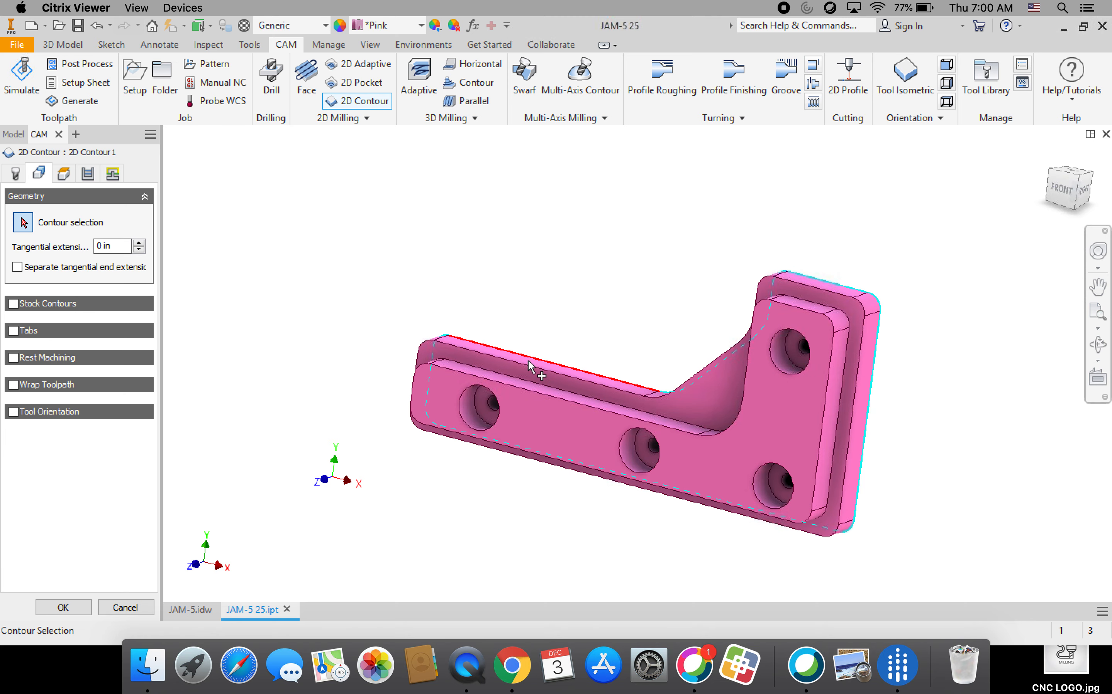
{"action": "left_click", "coordinate": [527, 367]}
{"action": "left_click", "coordinate": [529, 353]}
{"action": "left_click", "coordinate": [528, 353]}
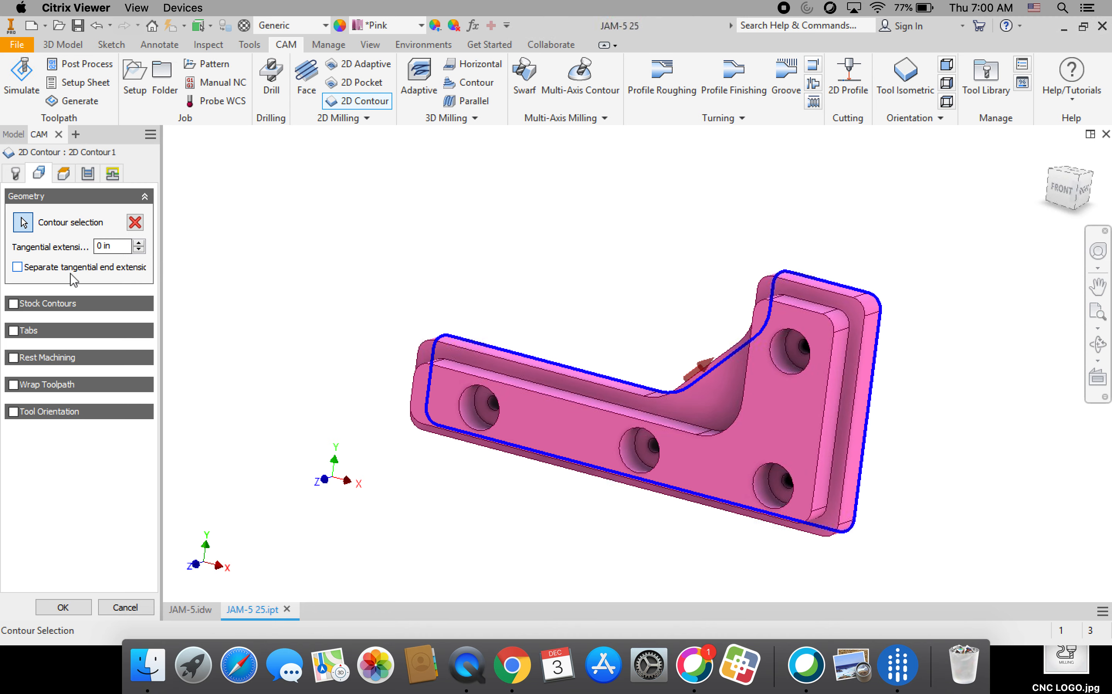
{"action": "left_click", "coordinate": [14, 330]}
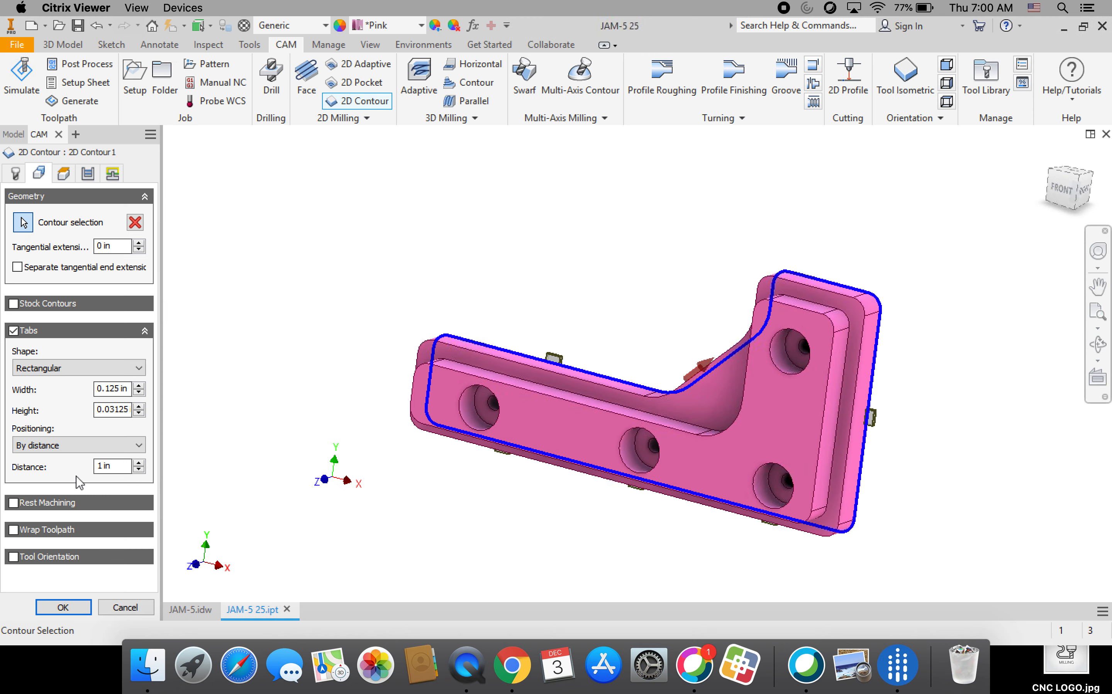
- Set the spacing distance of the contour's tabs to 0.75 in
{"action": "left_click", "coordinate": [117, 466]}
{"action": "left_click_drag", "start_coordinate": [117, 467], "coordinate": [98, 466]}
{"action": "type", "text": ".75"}
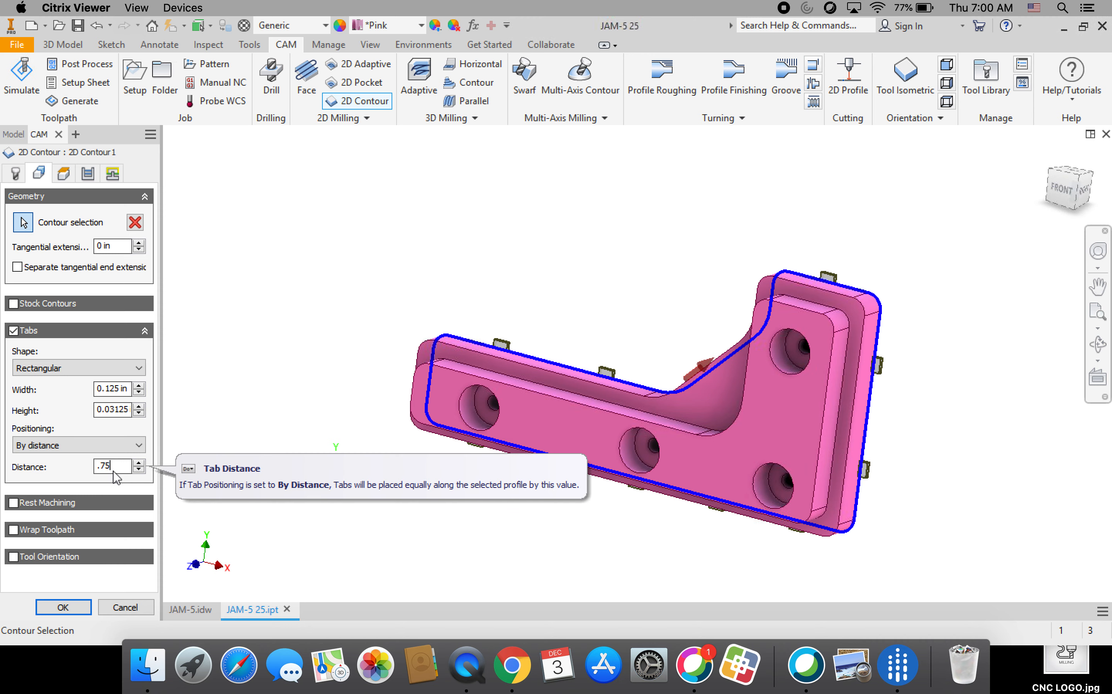
- Reference the contour's clearance and feed heights to Stock top and set the clearance offset to 0.2 in
{"action": "left_click", "coordinate": [63, 173]}
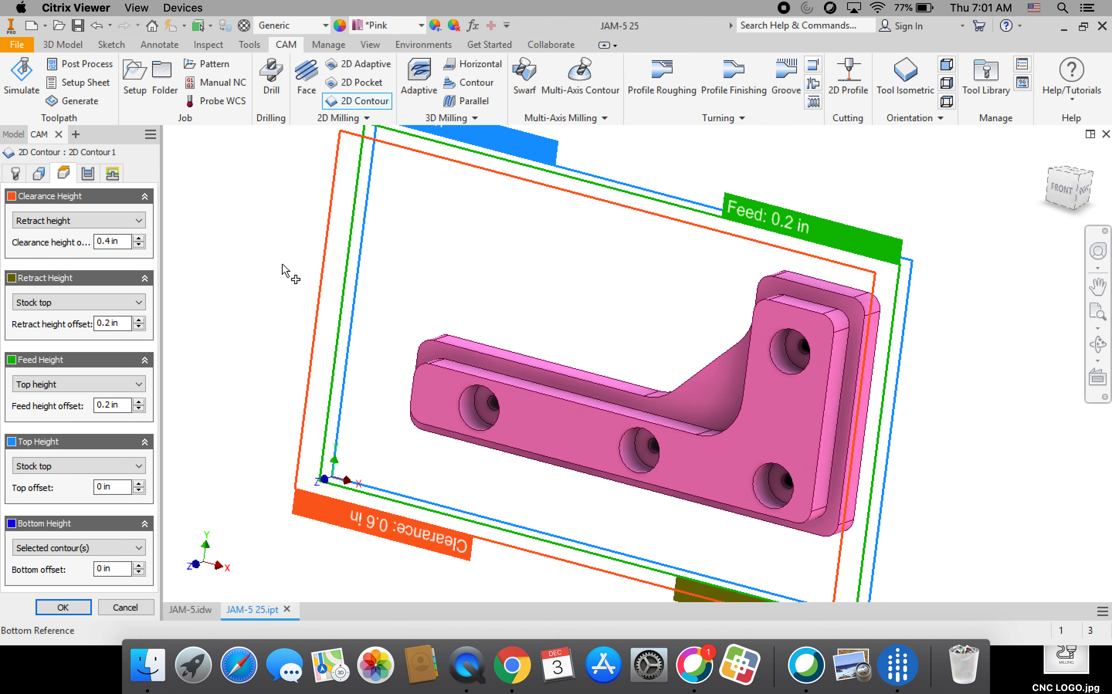
{"action": "left_click", "coordinate": [122, 223]}
{"action": "left_click", "coordinate": [79, 294]}
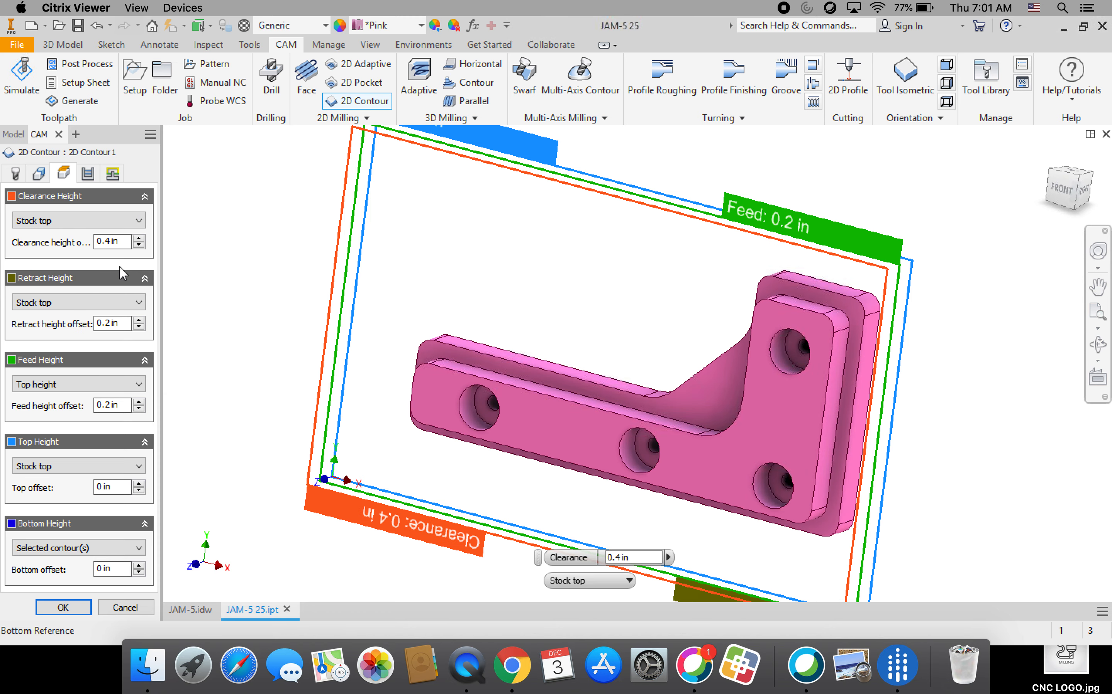
{"action": "left_click", "coordinate": [139, 245]}
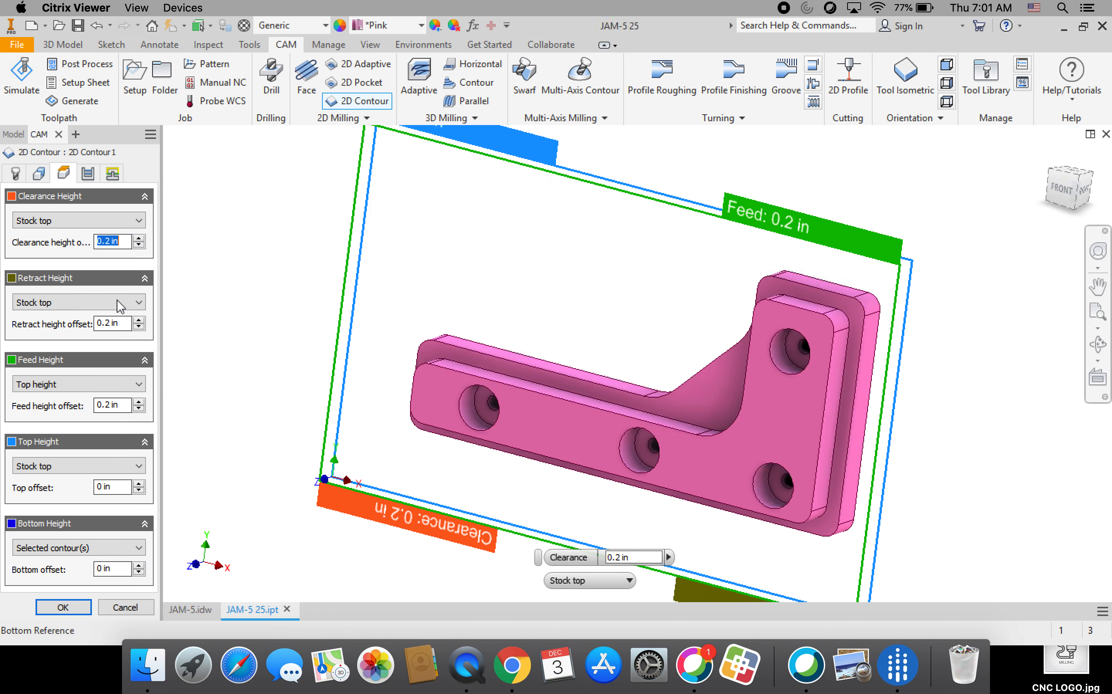
{"action": "left_click", "coordinate": [130, 385]}
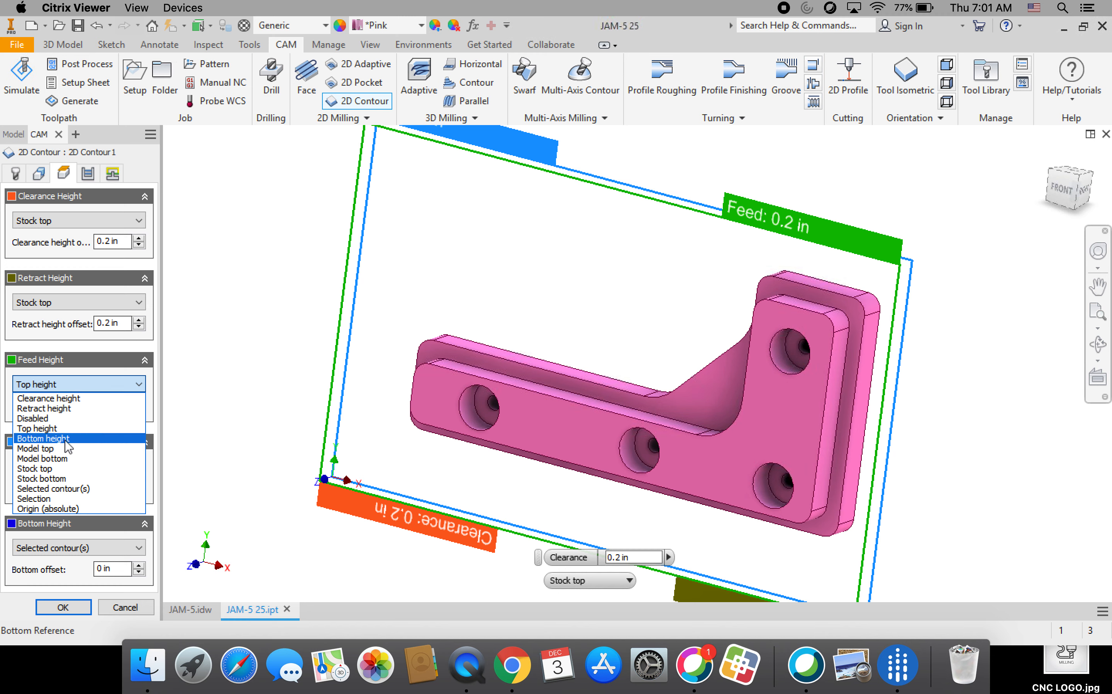
{"action": "left_click", "coordinate": [55, 469]}
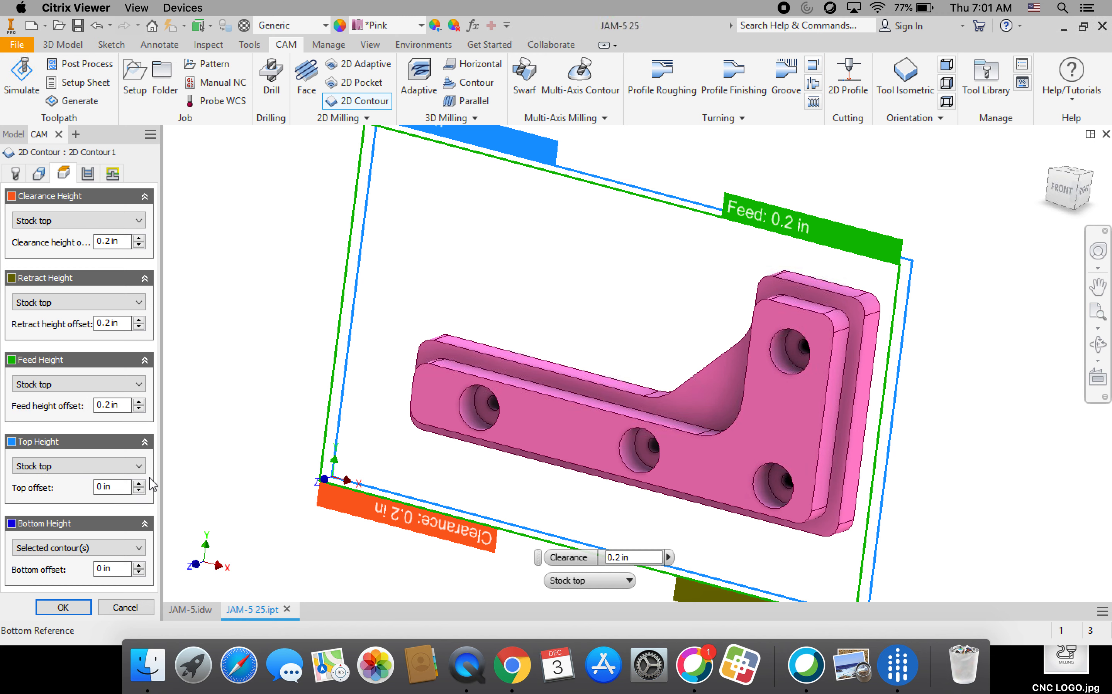
- Disable lead-in and lead-out for the contour, leave Ramp off, and accept the operation
{"action": "left_click", "coordinate": [88, 175]}
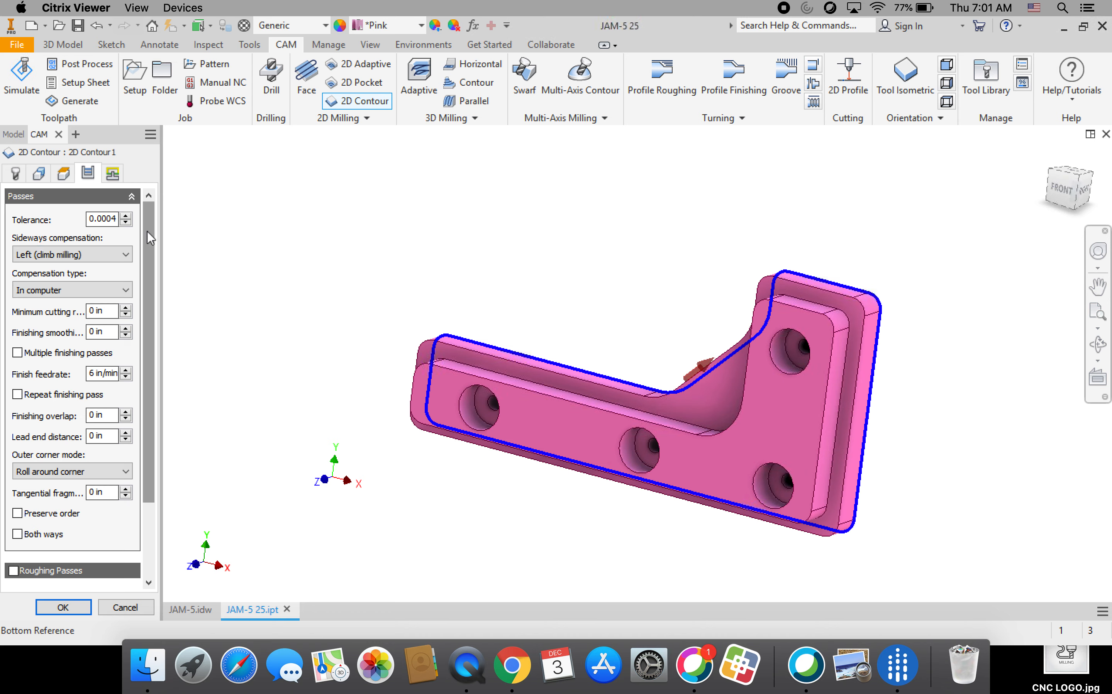
{"action": "scroll", "coordinate": [147, 222], "scroll_direction": "down", "scroll_amount": 5}
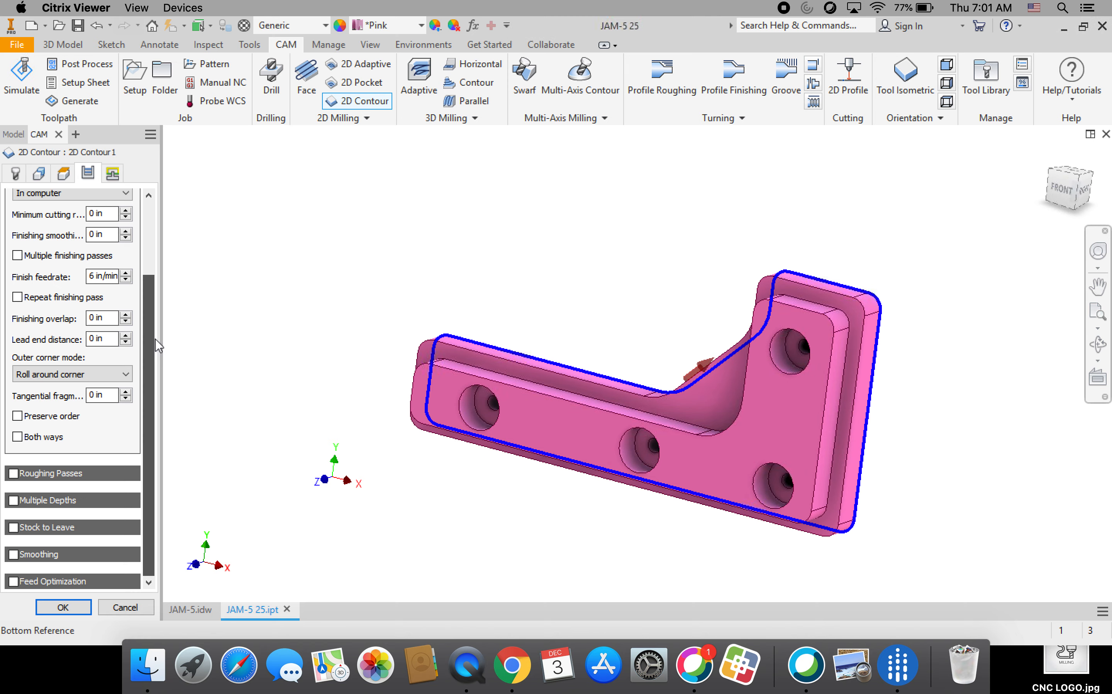
{"action": "mouse_move", "coordinate": [156, 334]}
{"action": "left_mouse_down"}
{"action": "mouse_move", "coordinate": [168, 231]}
{"action": "mouse_move", "coordinate": [156, 347]}
{"action": "left_mouse_up"}
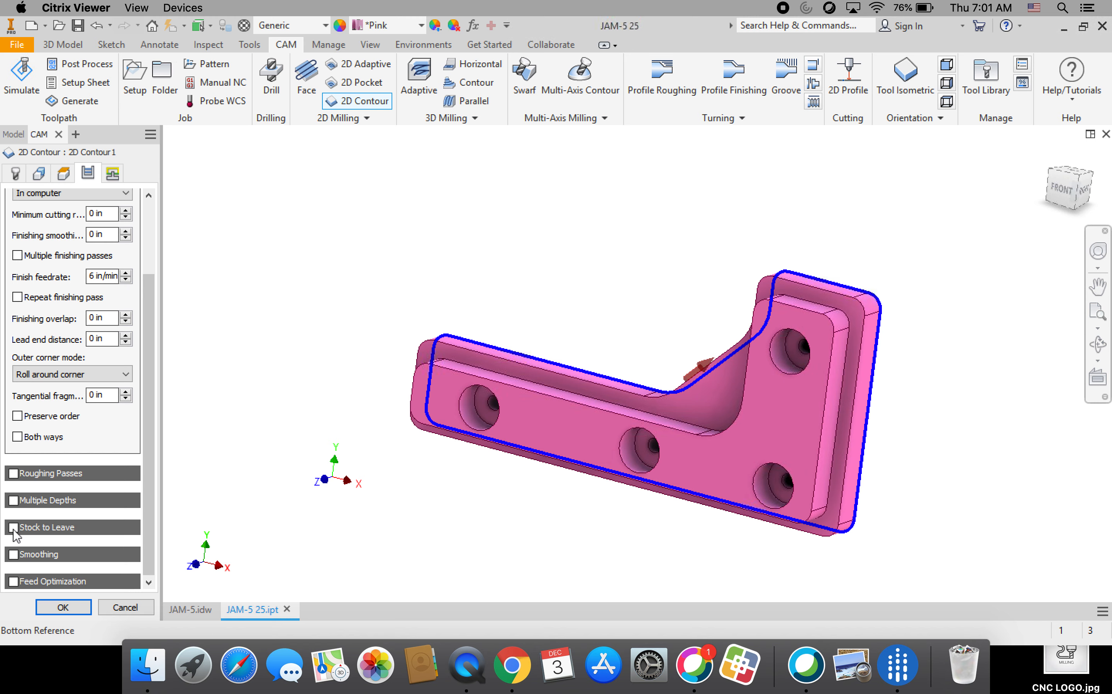
{"action": "left_click", "coordinate": [112, 173]}
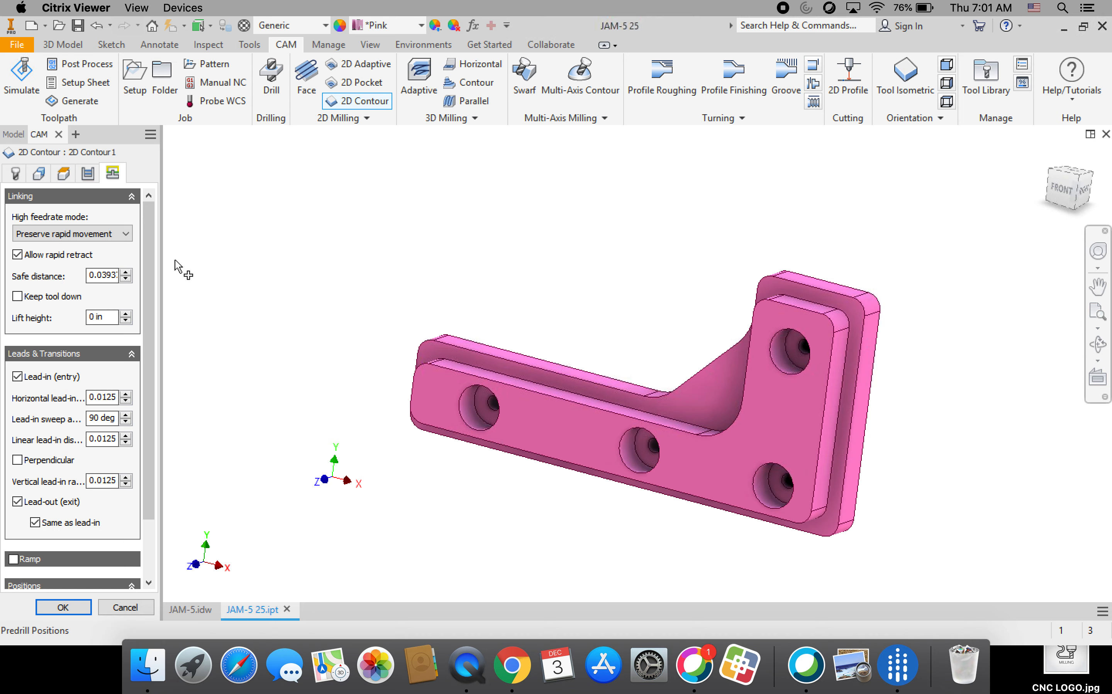
{"action": "left_click_drag", "start_coordinate": [152, 288], "coordinate": [146, 303]}
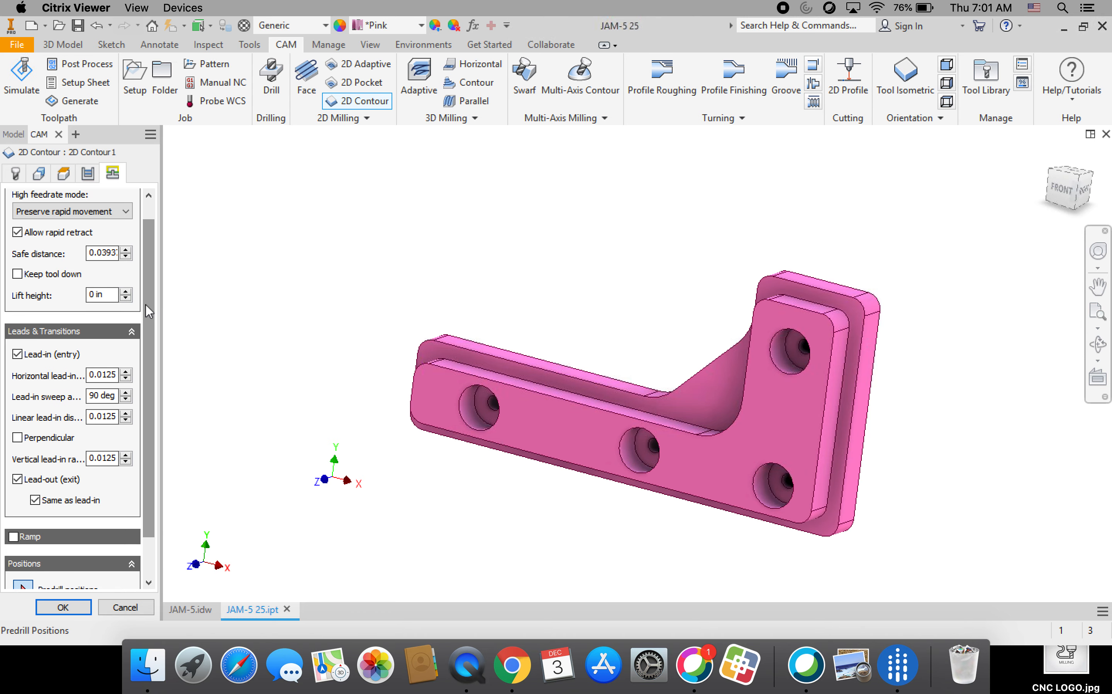
{"action": "left_click", "coordinate": [17, 355]}
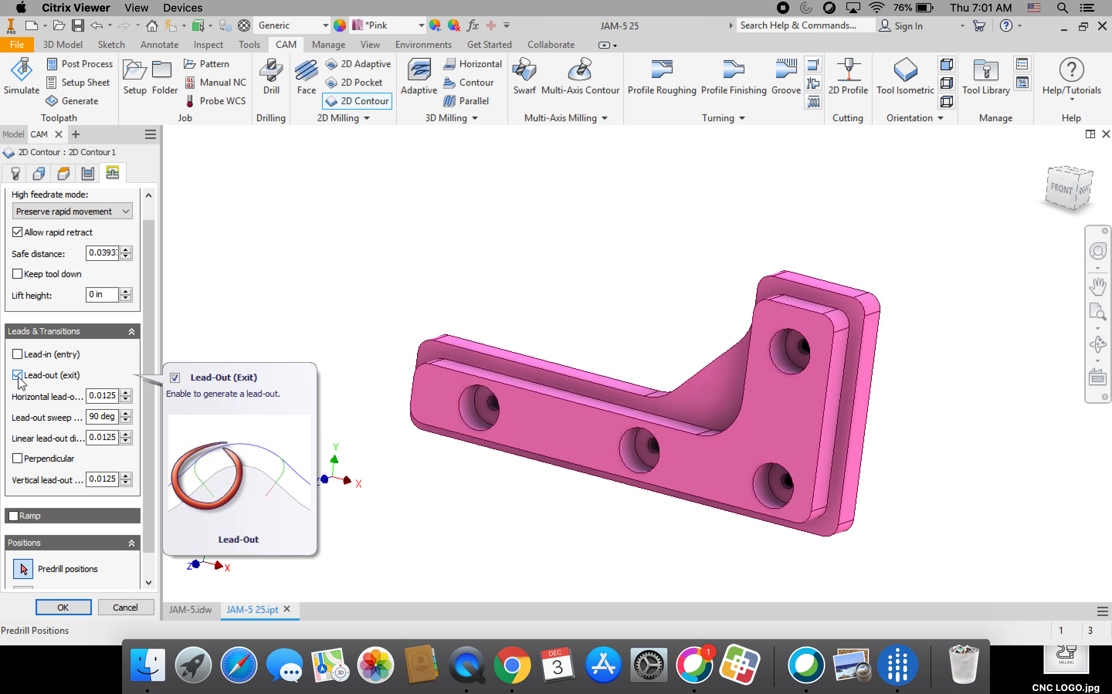
{"action": "left_click", "coordinate": [18, 375]}
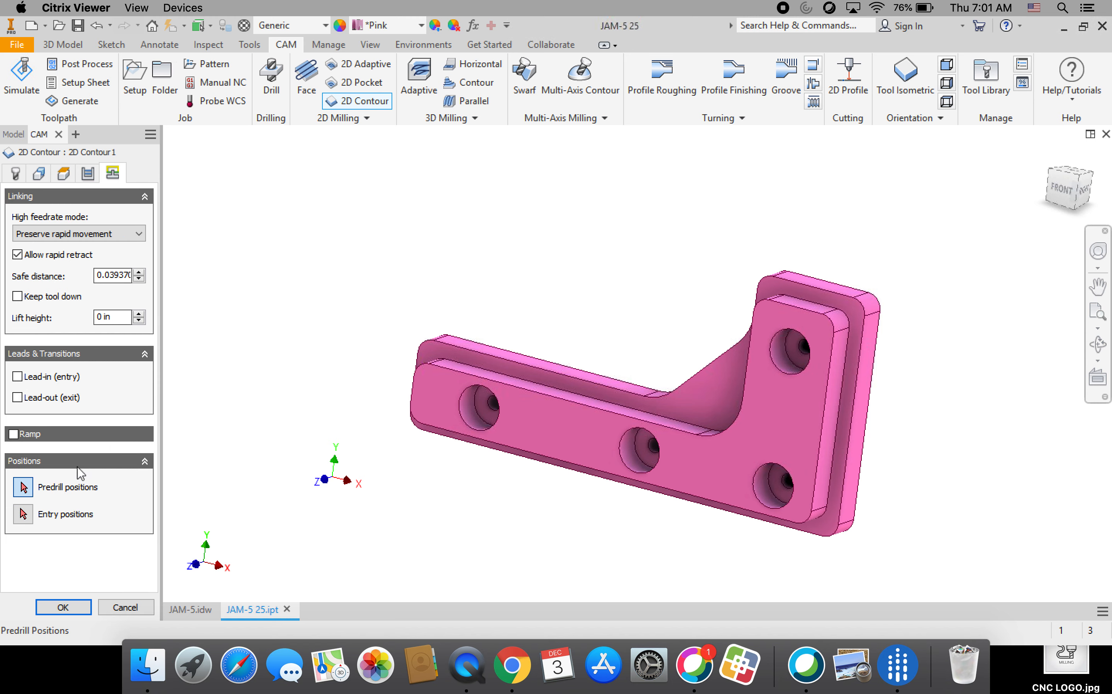
{"action": "left_click", "coordinate": [14, 435]}
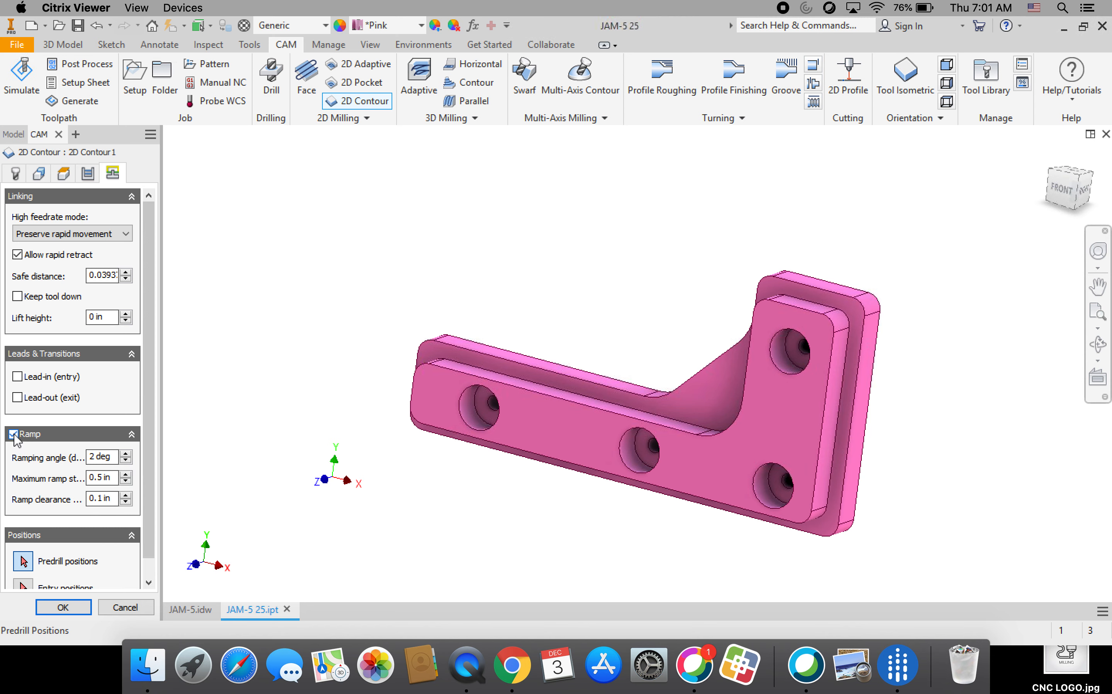
{"action": "left_click", "coordinate": [14, 435]}
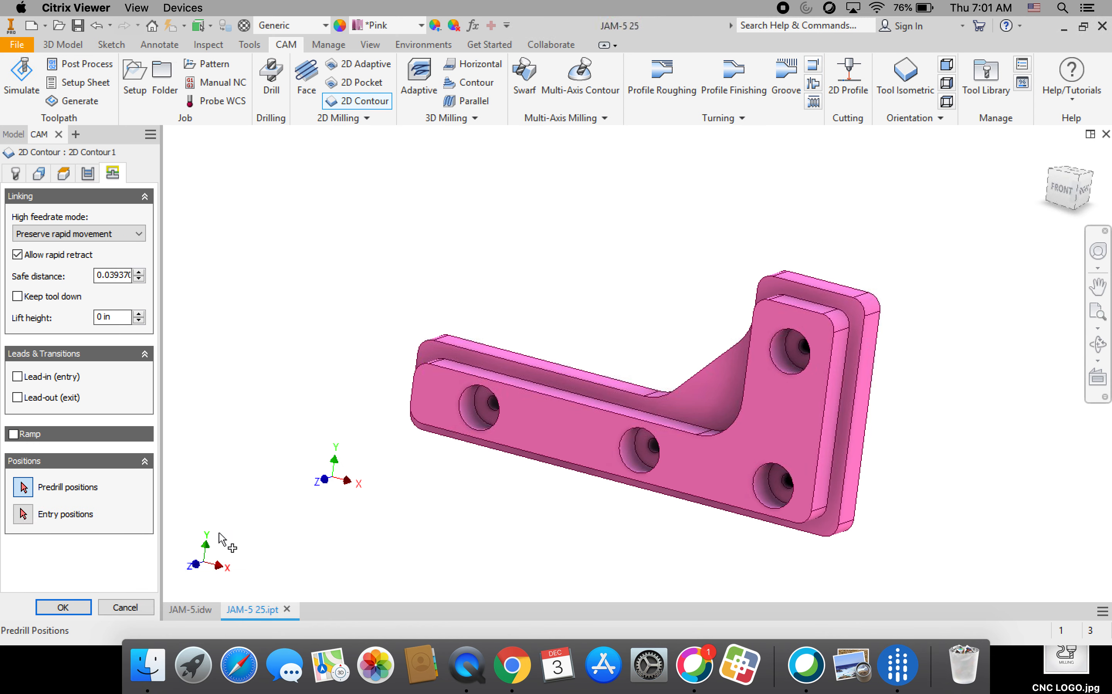
{"action": "left_click", "coordinate": [64, 609]}
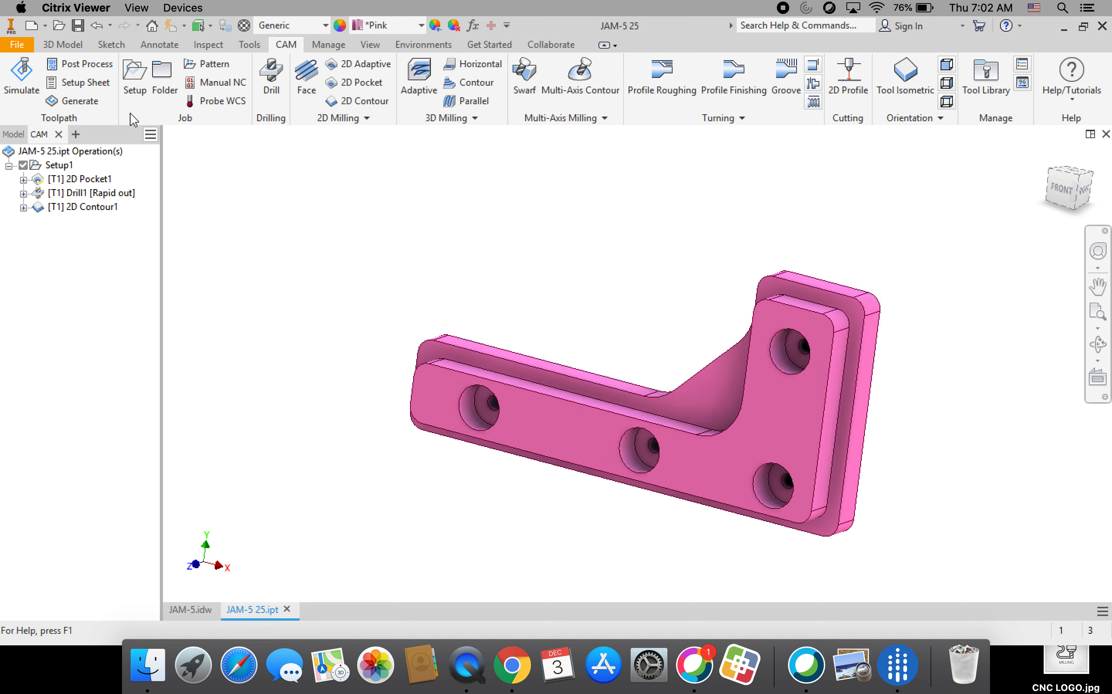
- Post process the operations to an NC file in the 6-JAM folder under the existing program name, and close the code editor
{"action": "left_click", "coordinate": [77, 64]}
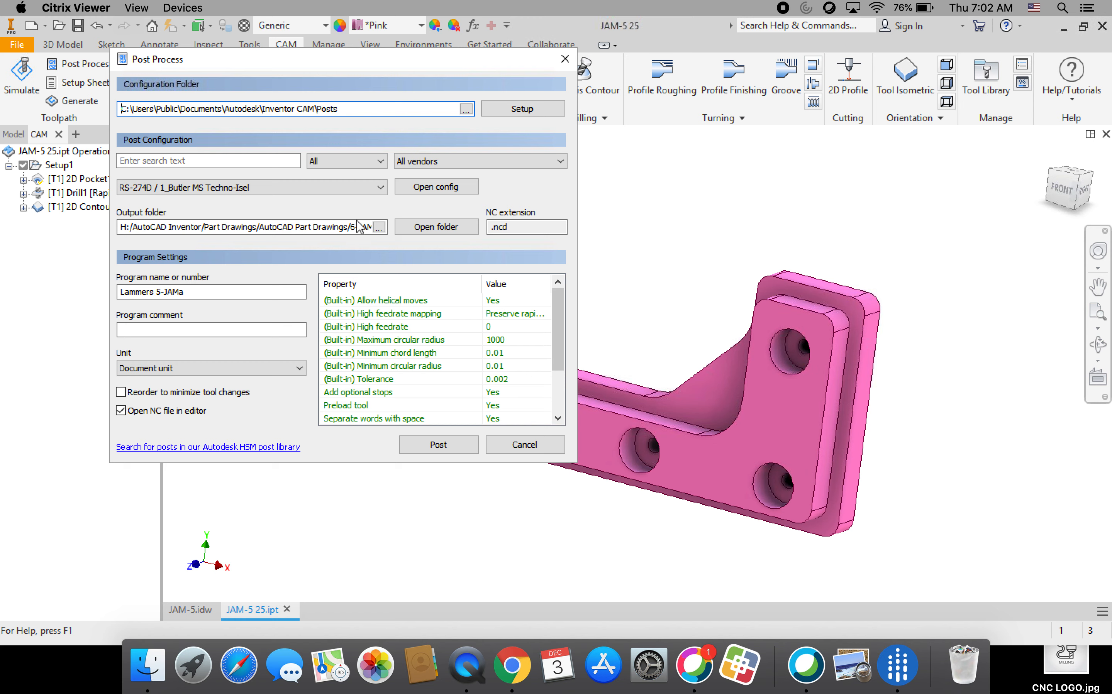
{"action": "left_click", "coordinate": [379, 227]}
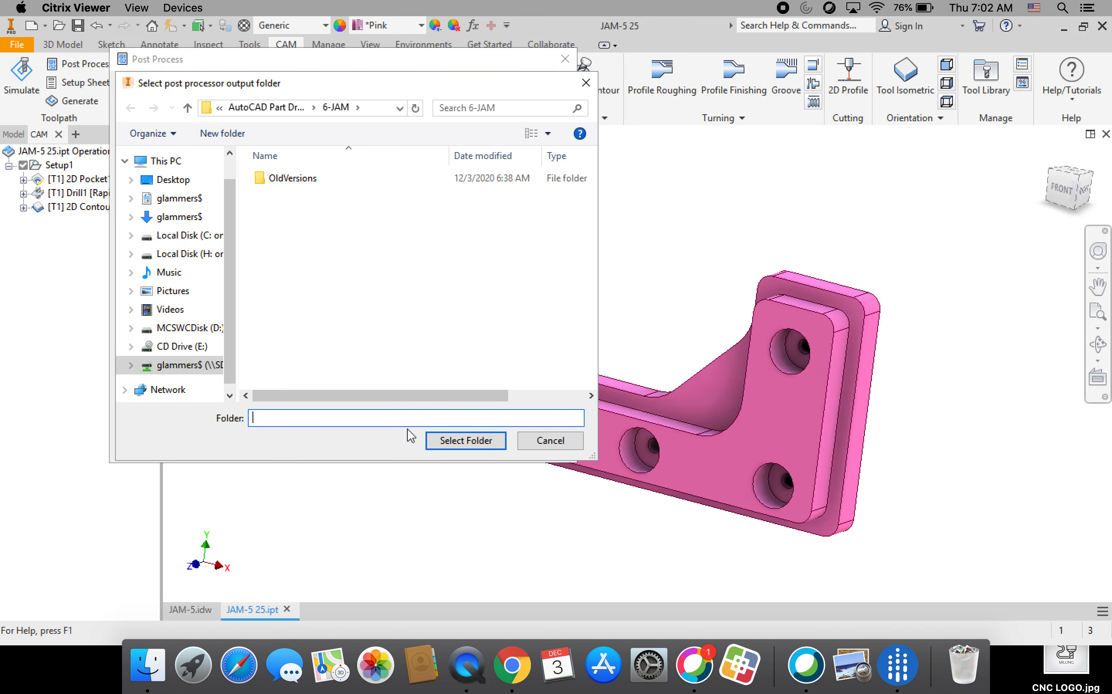
{"action": "left_click", "coordinate": [450, 440]}
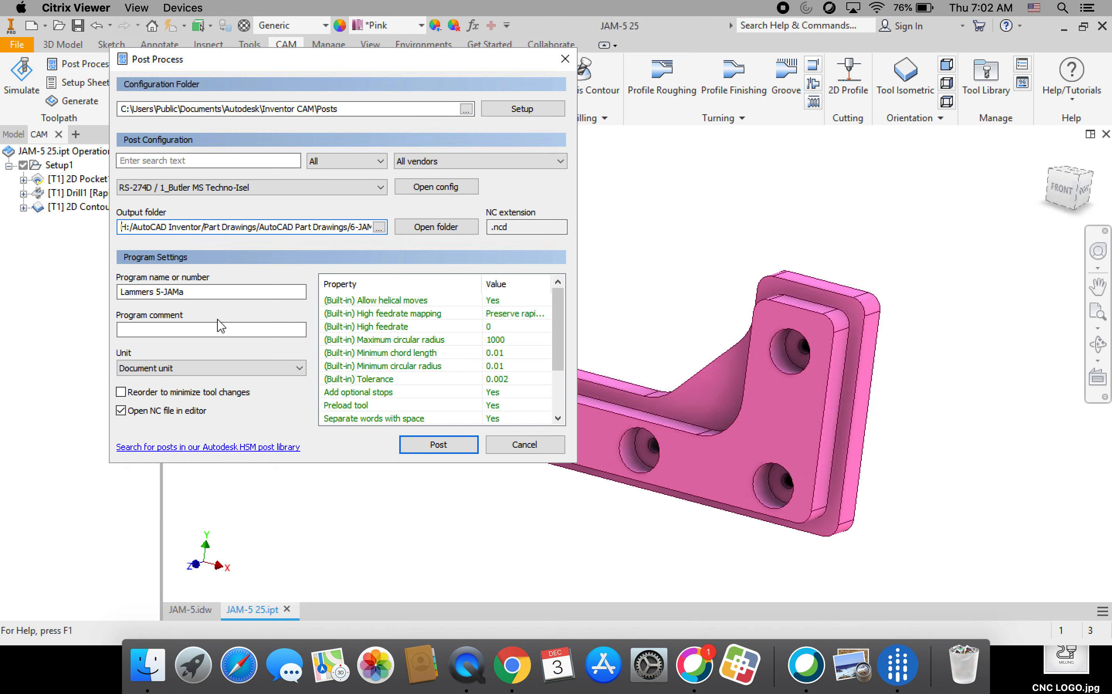
{"action": "left_click", "coordinate": [419, 444]}
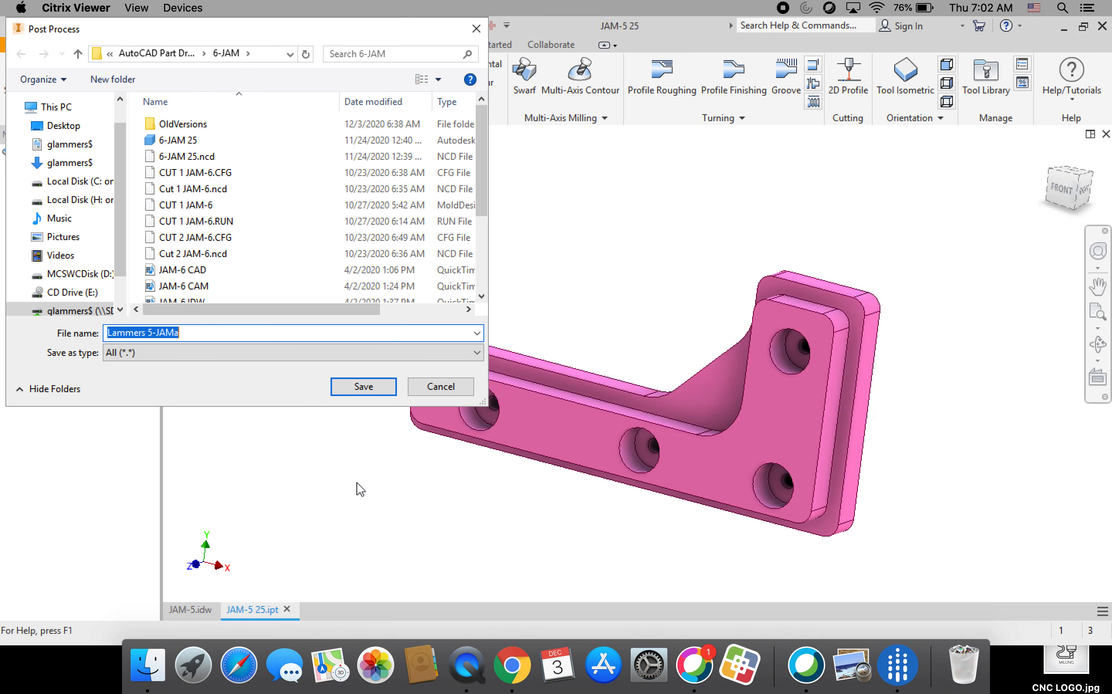
{"action": "left_click", "coordinate": [363, 386]}
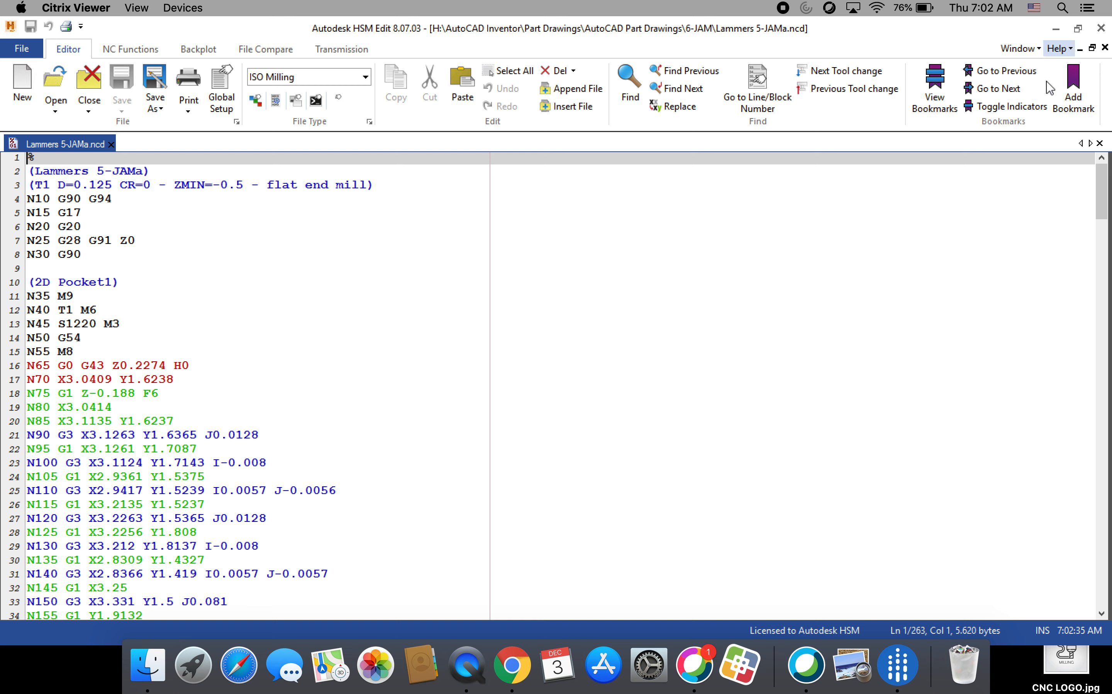
{"action": "left_click", "coordinate": [1102, 29]}
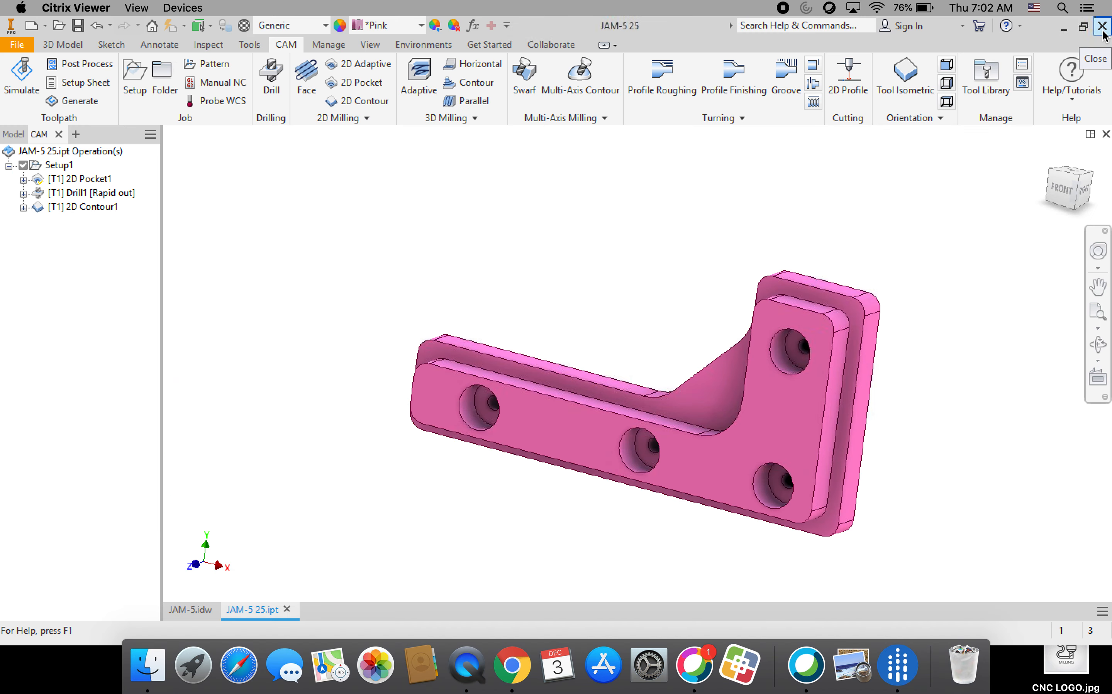
- Simulate the complete machining sequence with the stock shown, and close the simulation
{"action": "left_click", "coordinate": [23, 79]}
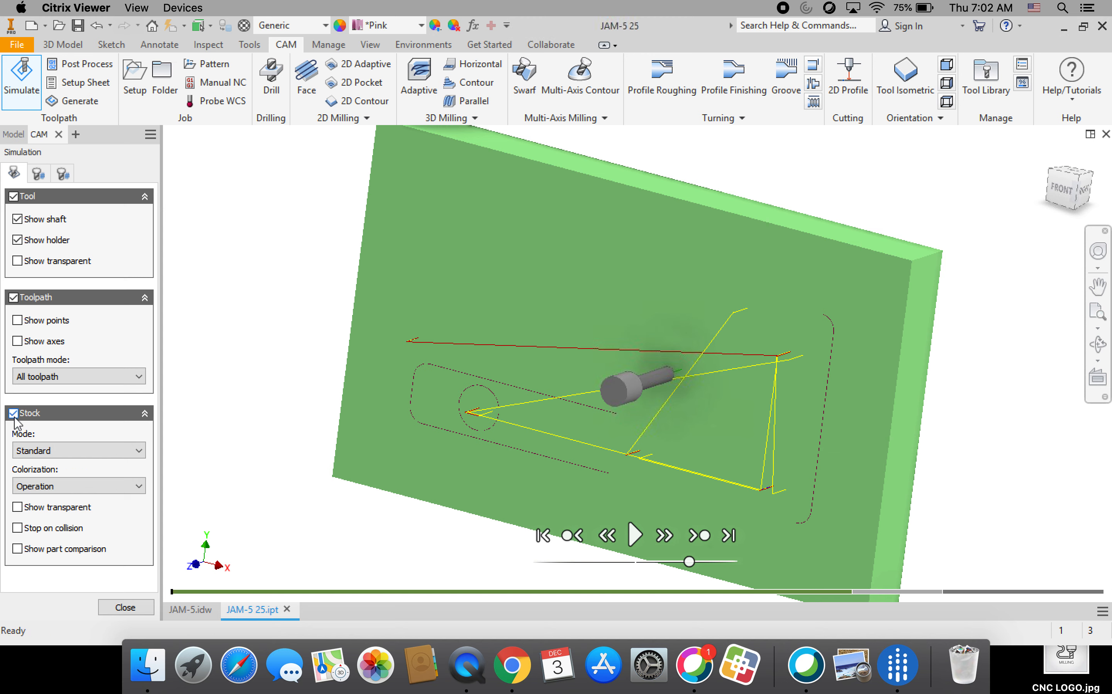
{"action": "left_click", "coordinate": [635, 535]}
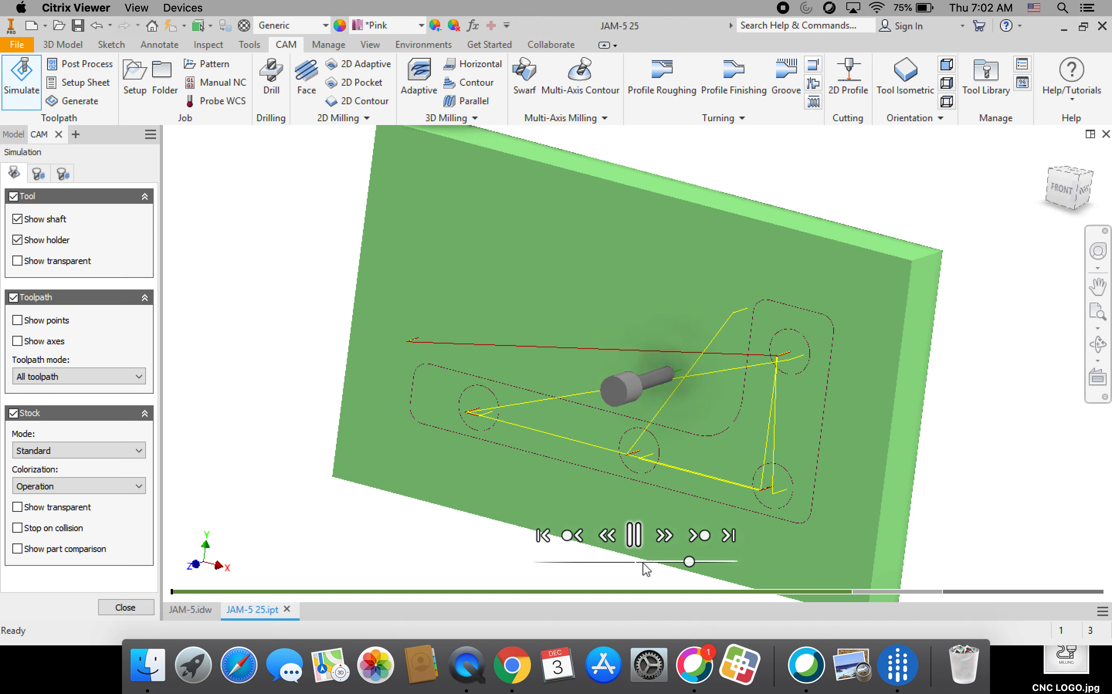
{"action": "left_click", "coordinate": [820, 592]}
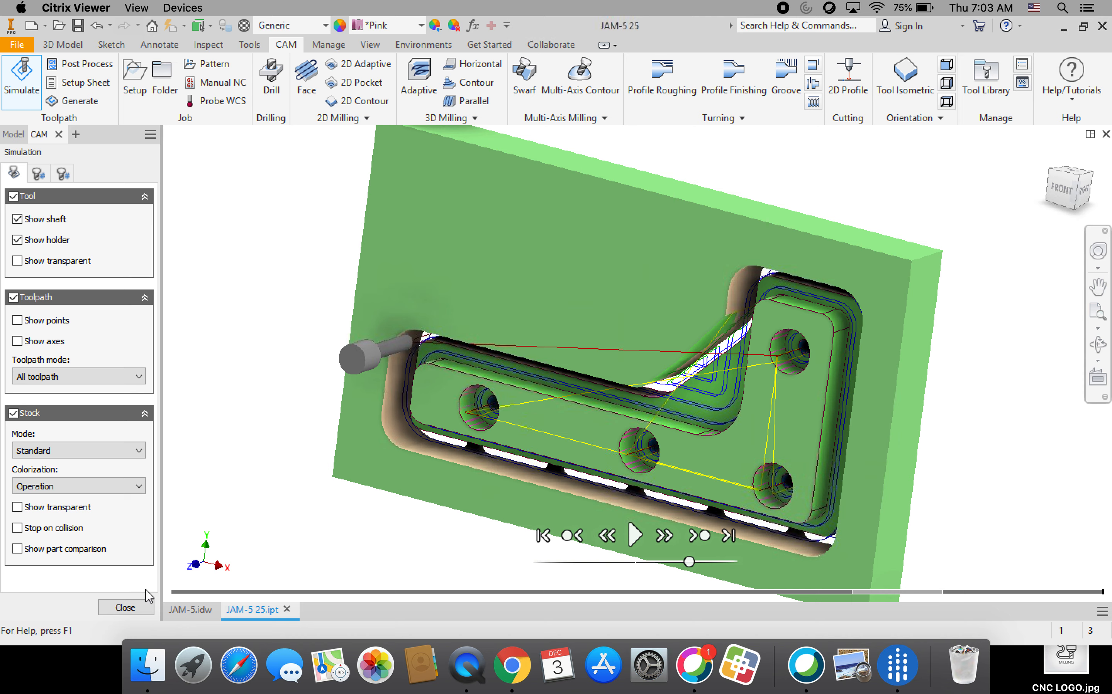
{"action": "left_click", "coordinate": [126, 608]}
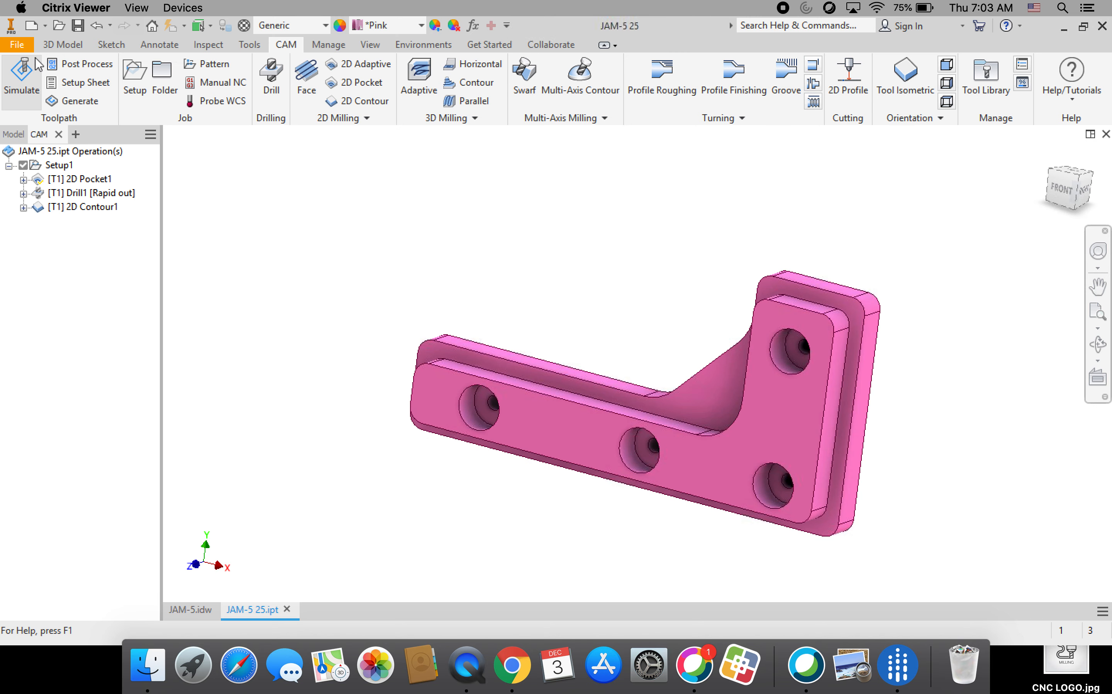
- Save the JAM-5 25 part with its machining operations
{"action": "left_click", "coordinate": [17, 46]}
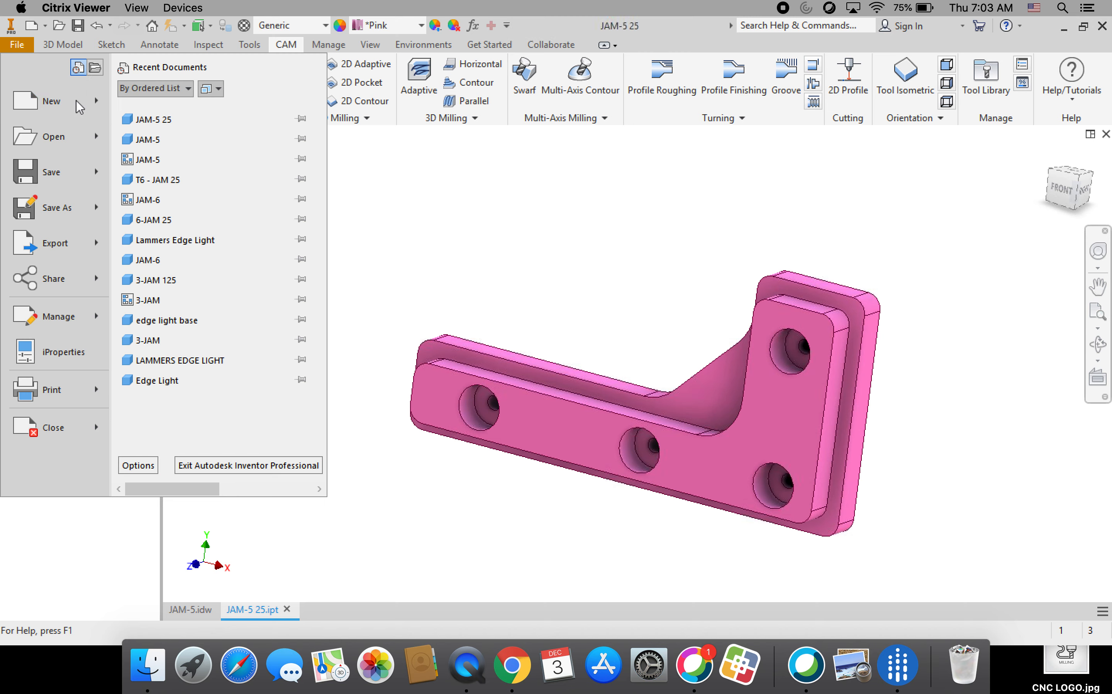
{"action": "left_click", "coordinate": [51, 174]}
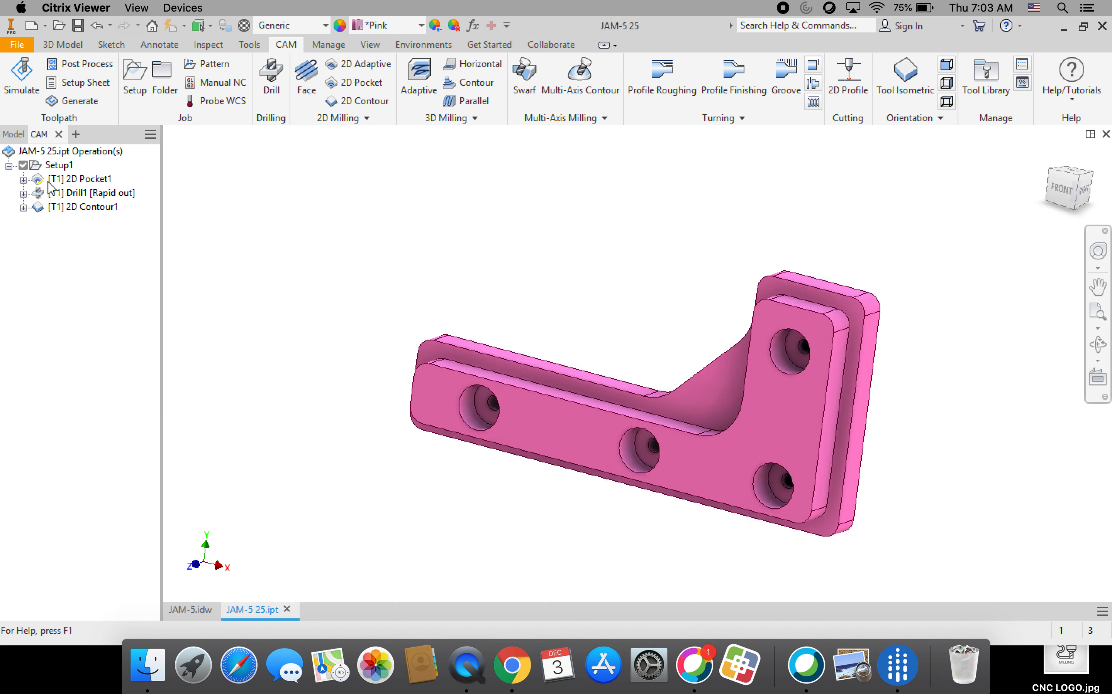